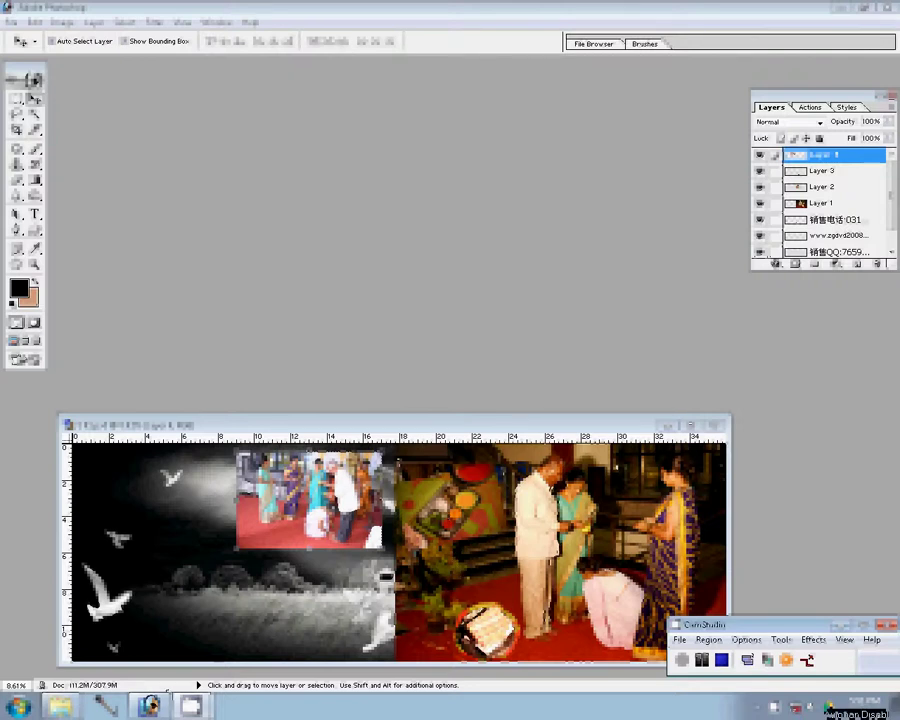
Switch to the 106ND750 camera folder and move the unwanted shots into its Delete folder.
key(alt+Tab)
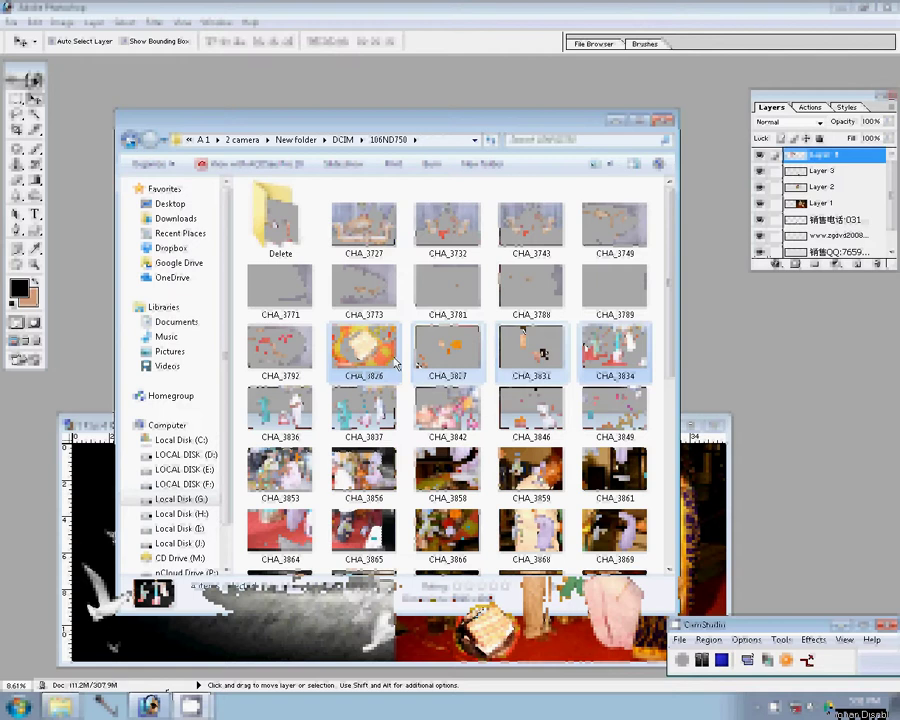
drag(396, 365, 283, 244)
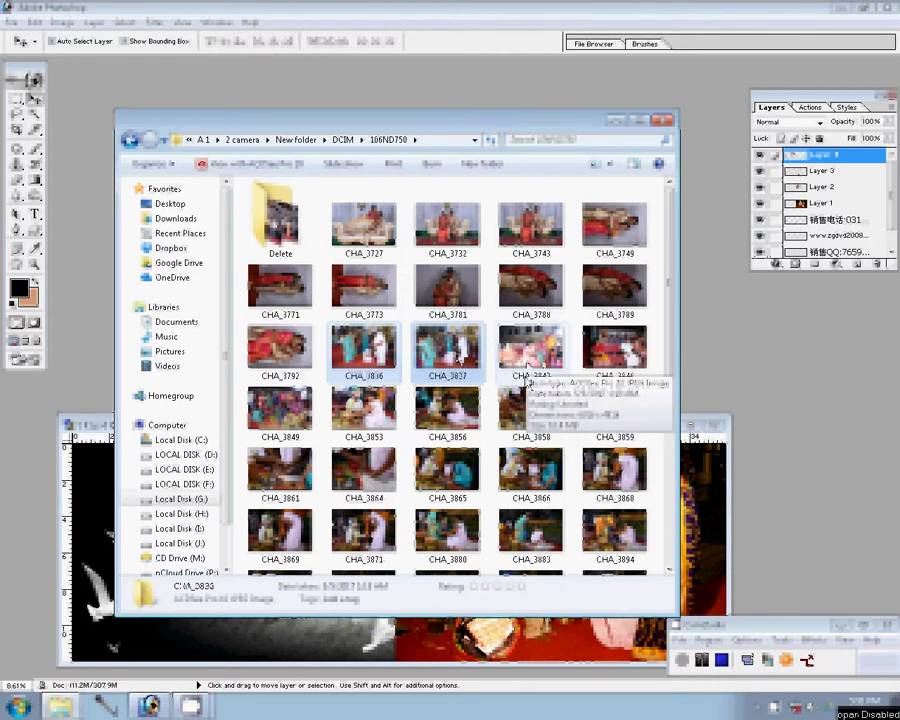
Add CHA_3846 and CHA_3849 to the photo selection for opening in Photoshop.
shift+click(290, 408)
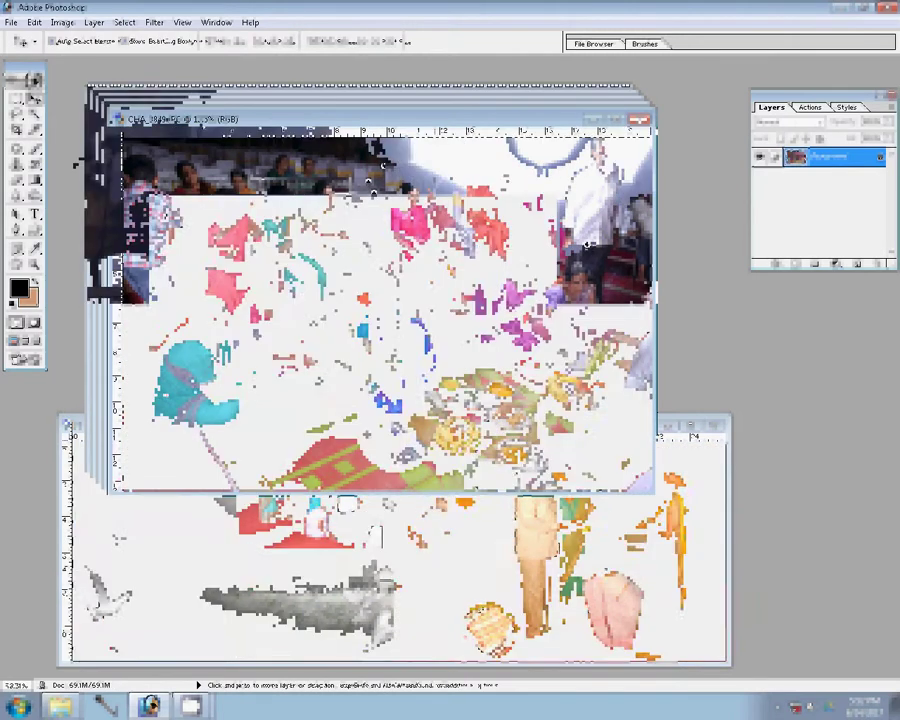
key(z)
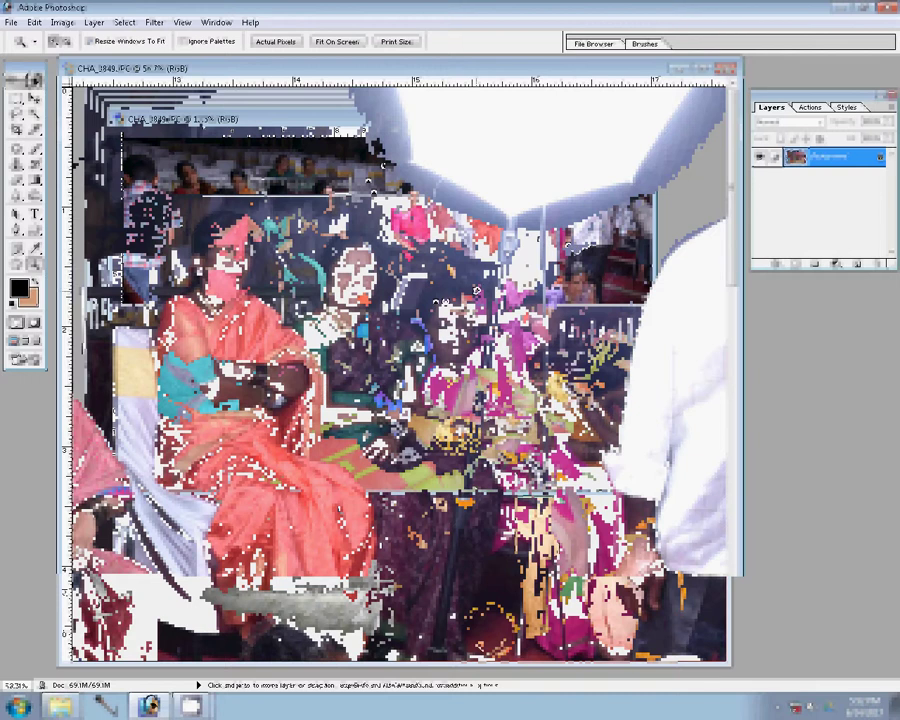
right_click(476, 289)
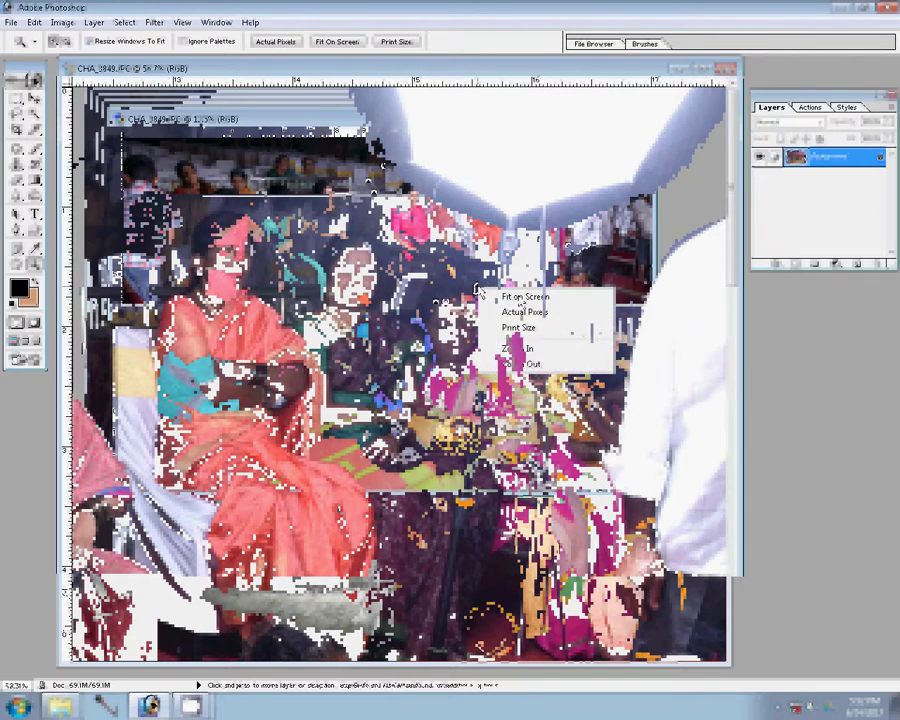
click(516, 298)
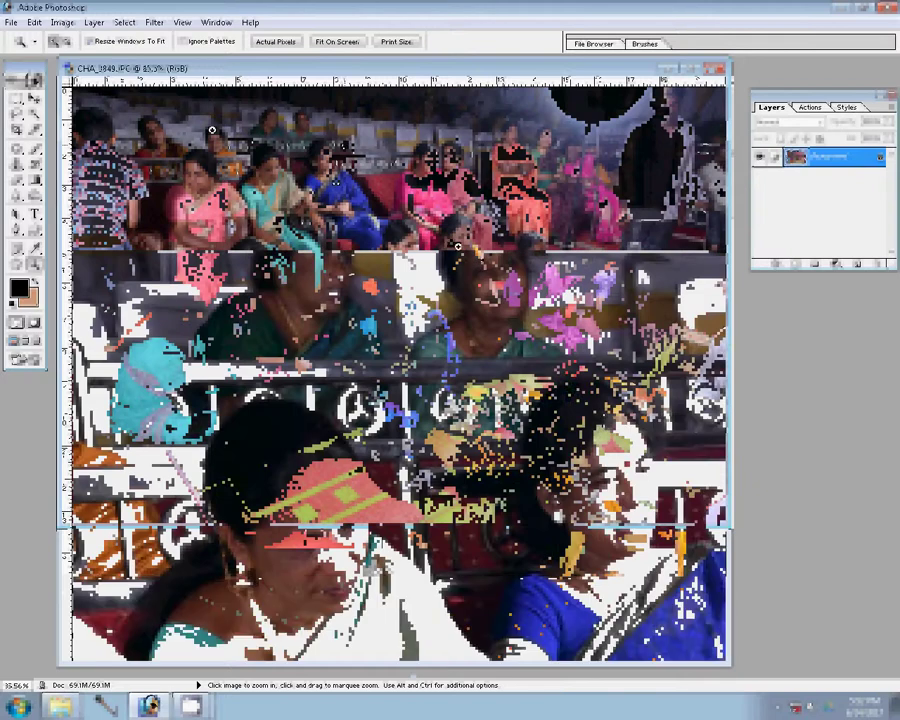
right_click(488, 259)
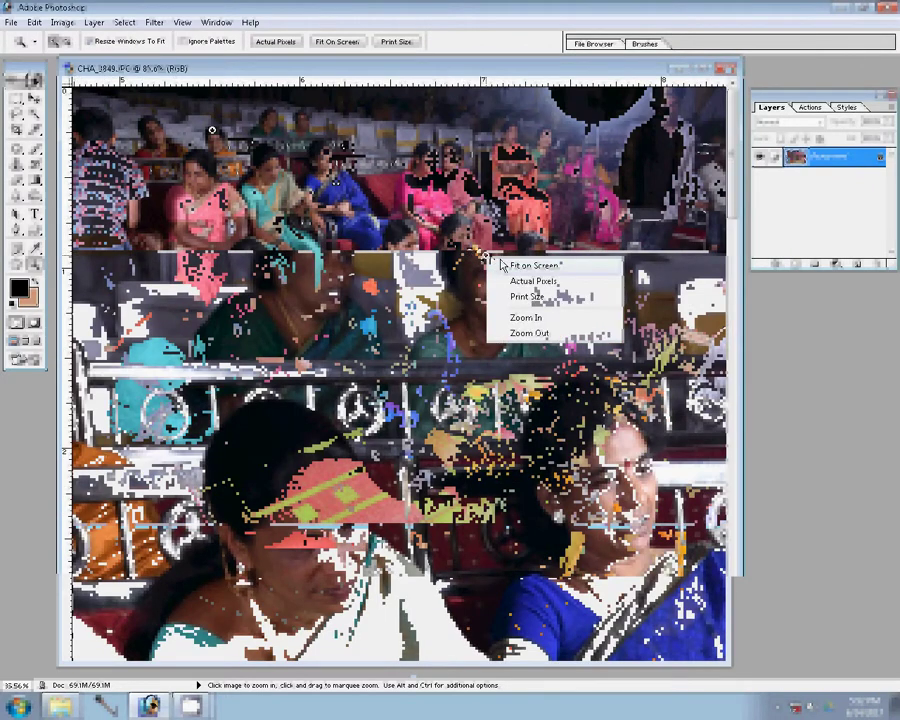
click(502, 264)
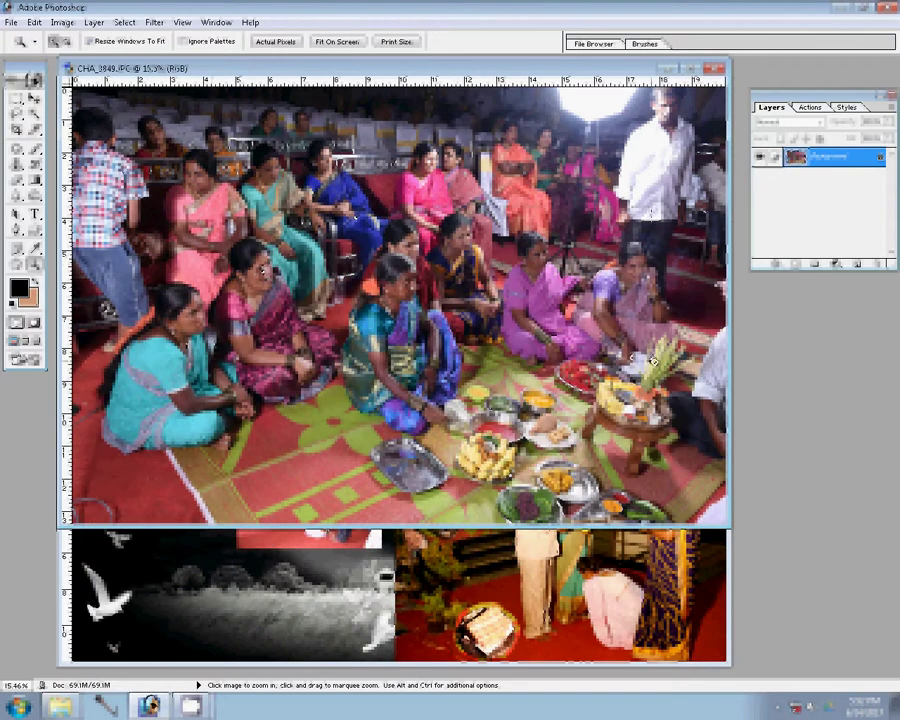
click(652, 362)
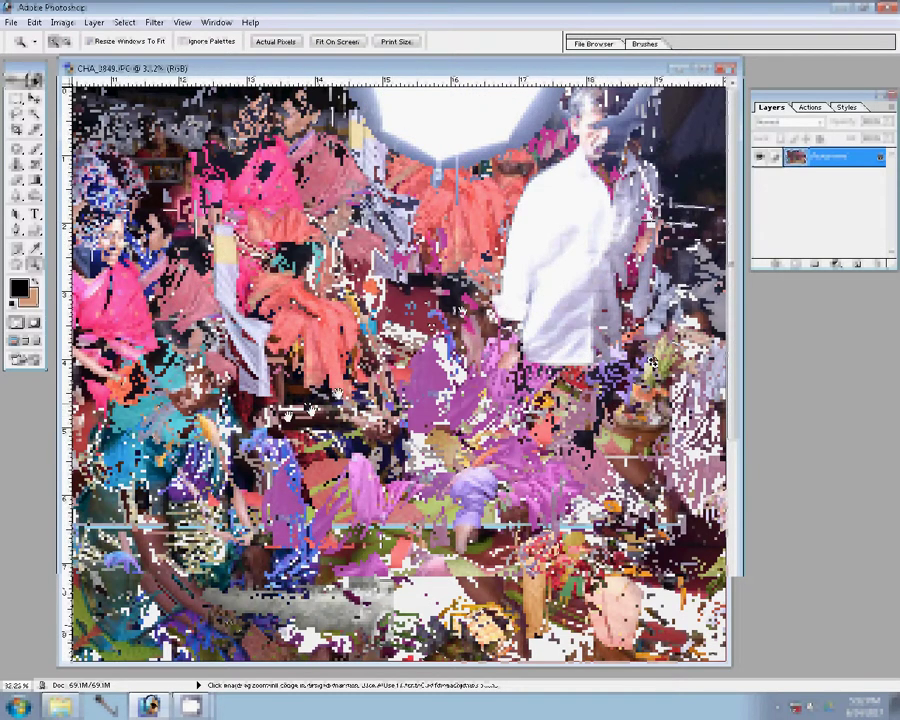
drag(238, 276, 440, 306)
mouse_move(632, 235)
mouse_down()
mouse_move(593, 390)
mouse_move(554, 208)
mouse_up()
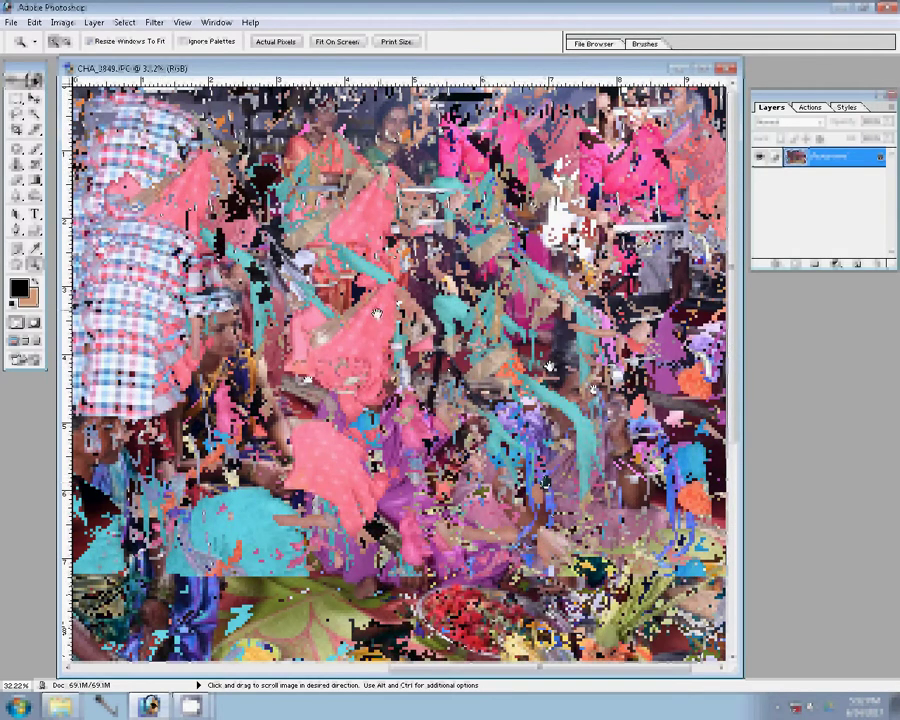
Resize the CHA_3849 photo to 8.25 inches wide.
key(ctrl+minus)
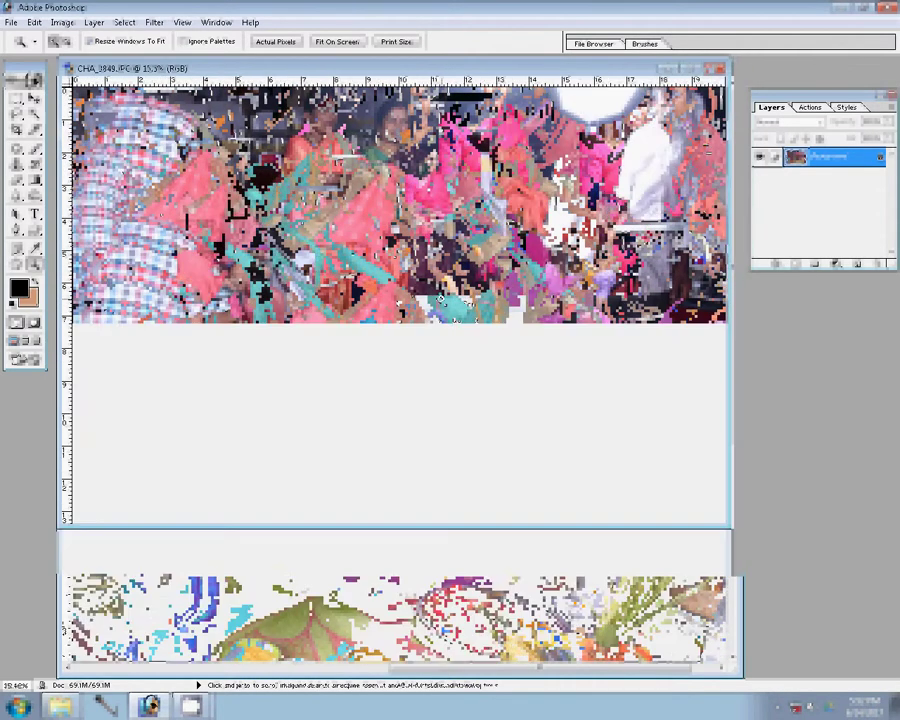
key(ctrl+alt+i)
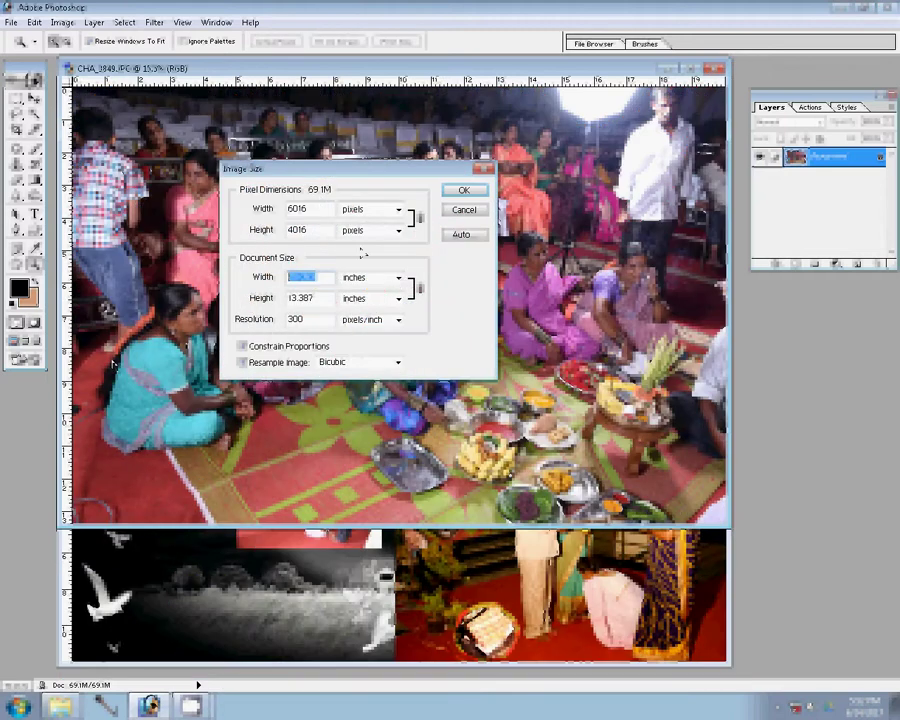
text(8.25)
click(462, 190)
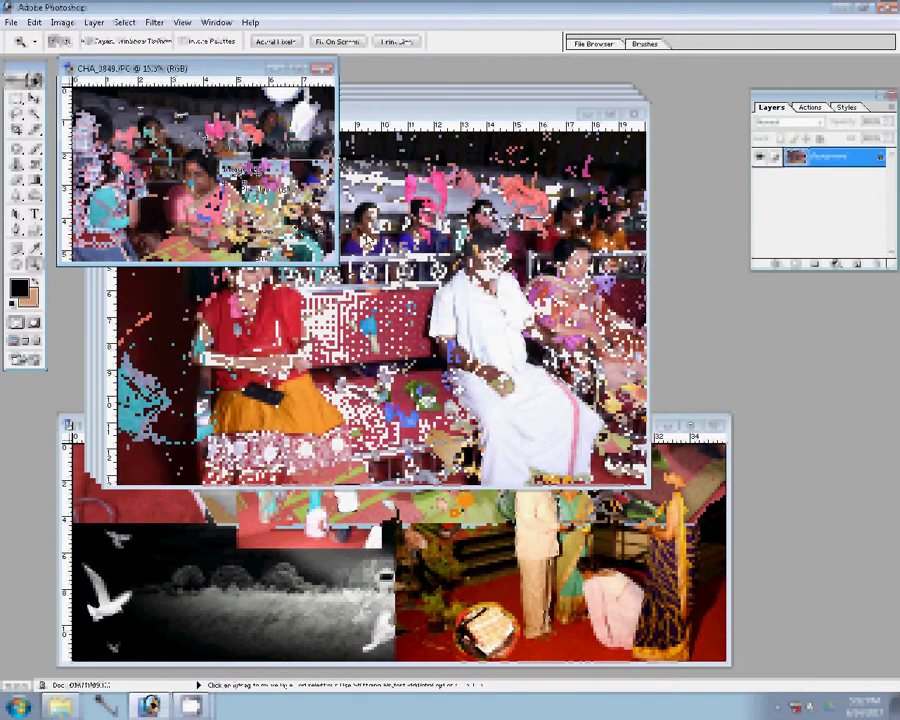
Paste the resized photo into the album's top-left and close the original CHA_3849.
key(v)
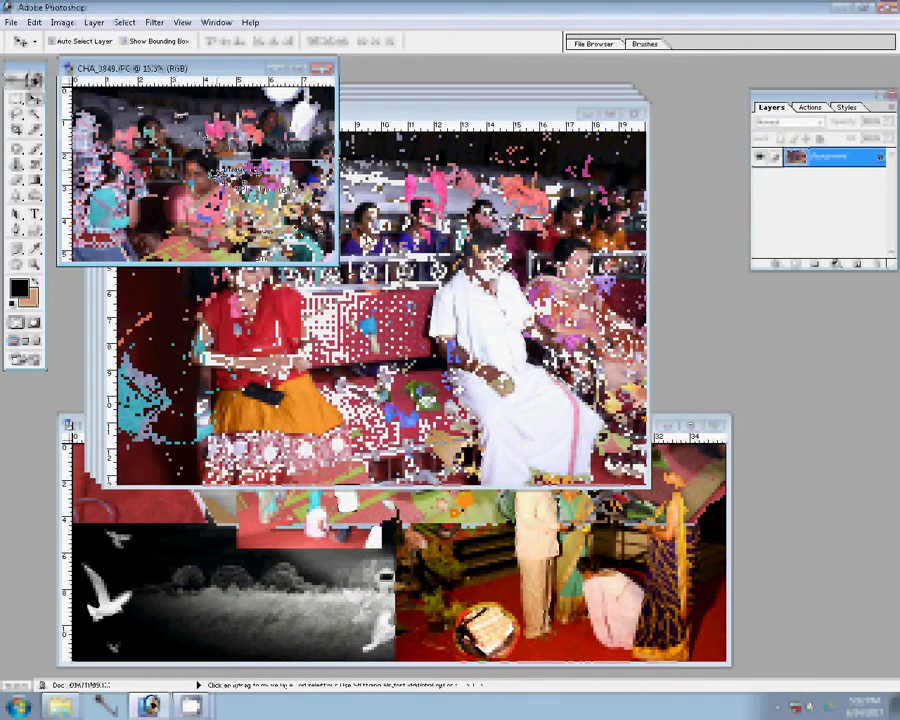
key(ctrl+Tab)
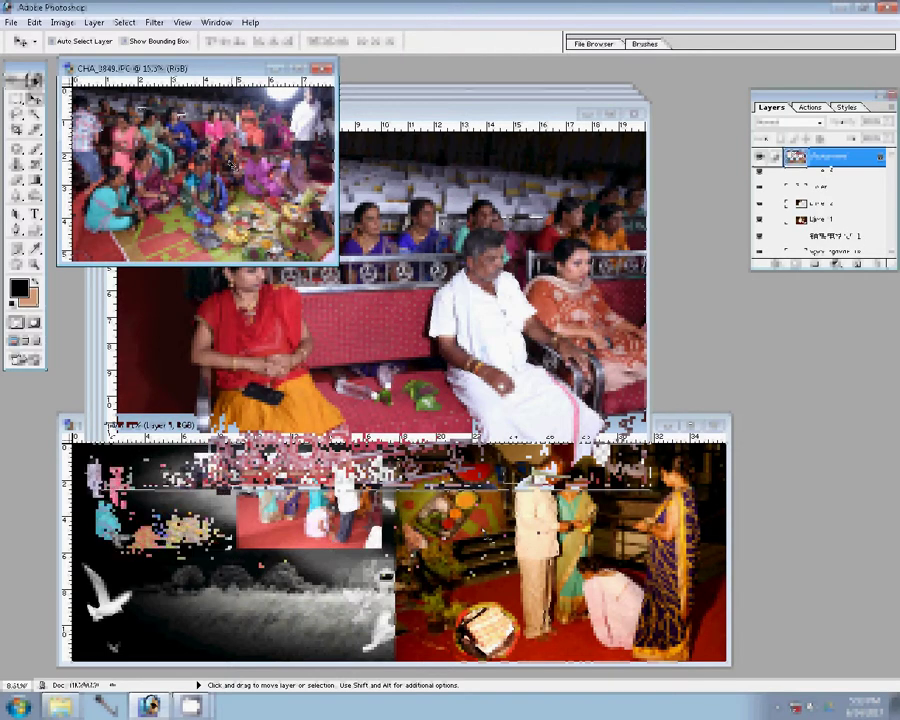
key(ctrl+Tab)
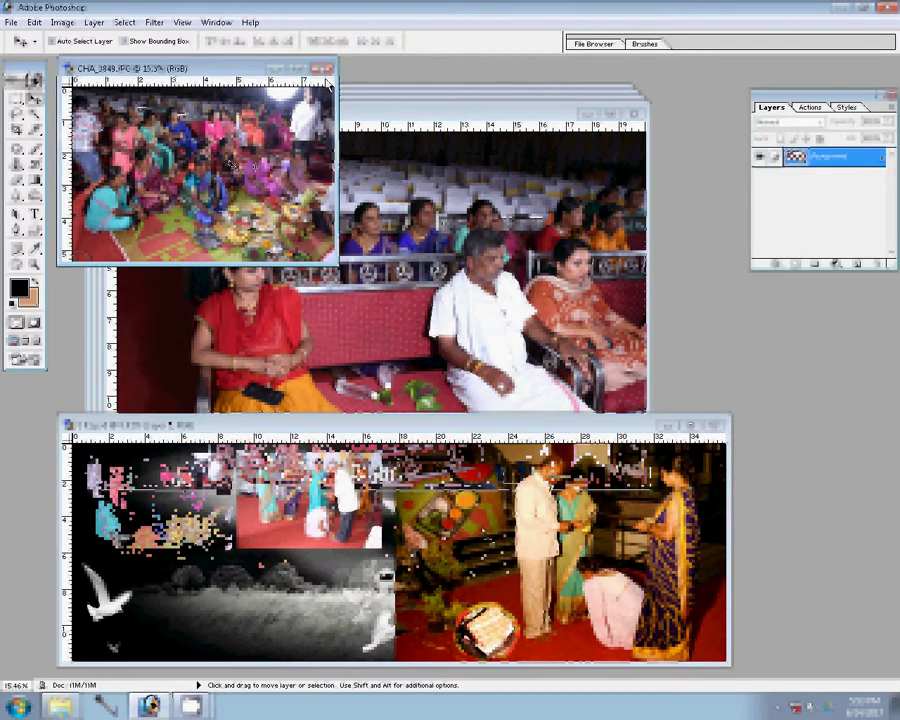
key(ctrl+w)
Discard CHA_3849's changes, then resize CHA_3846 and place it in the album's bottom-left corner.
key(n)
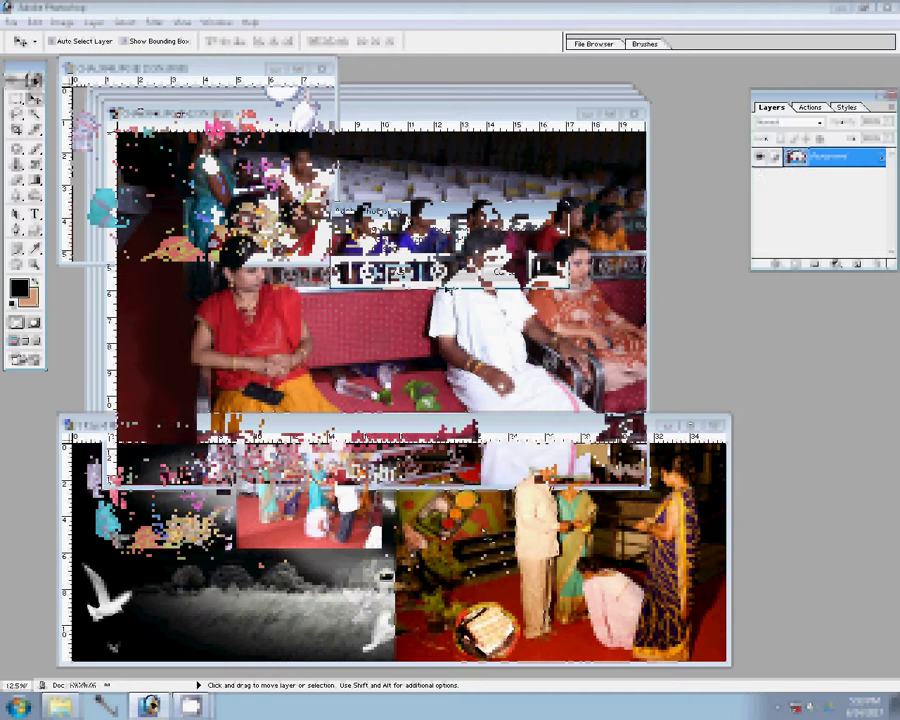
key(ctrl+alt+i)
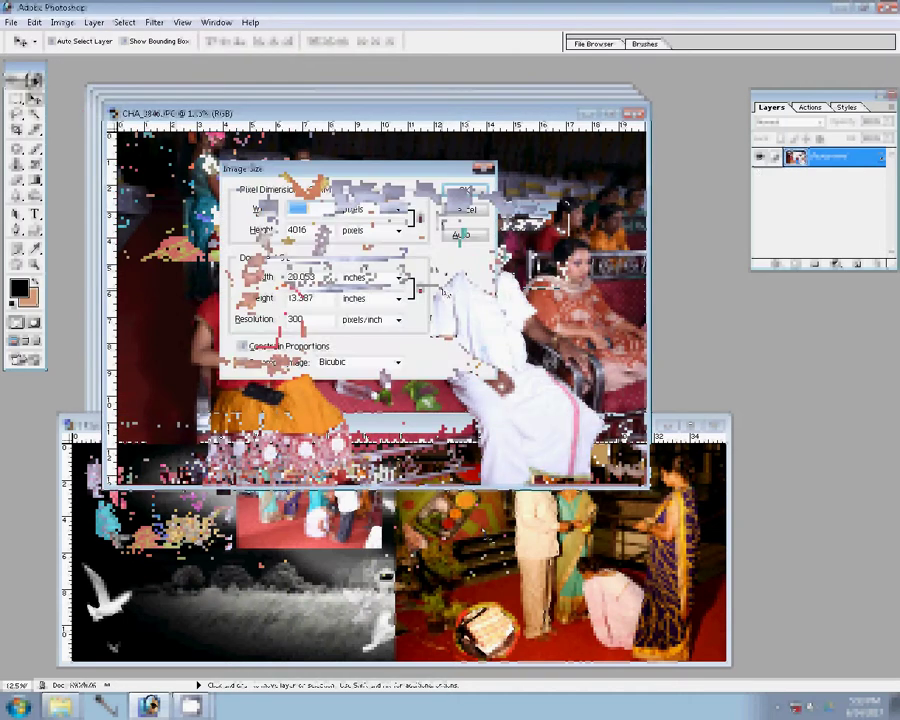
double_click(298, 277)
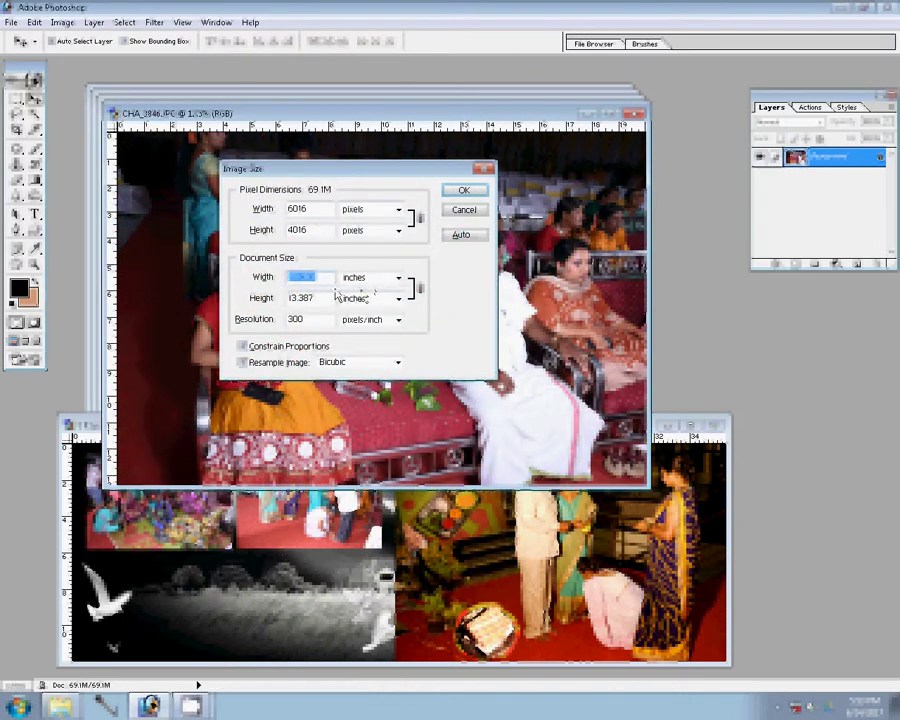
click(463, 190)
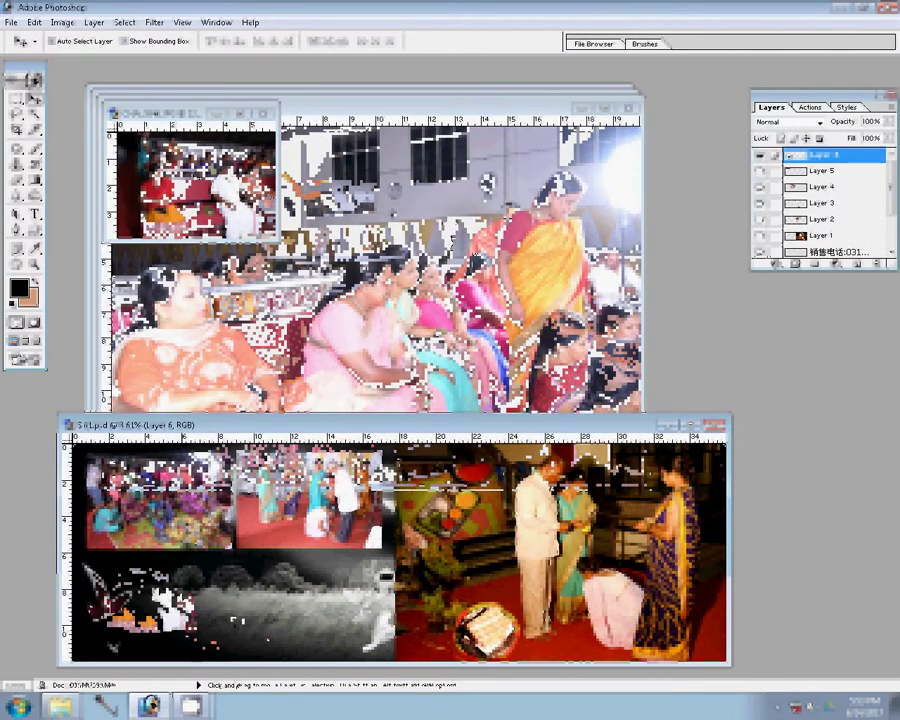
drag(128, 428, 110, 450)
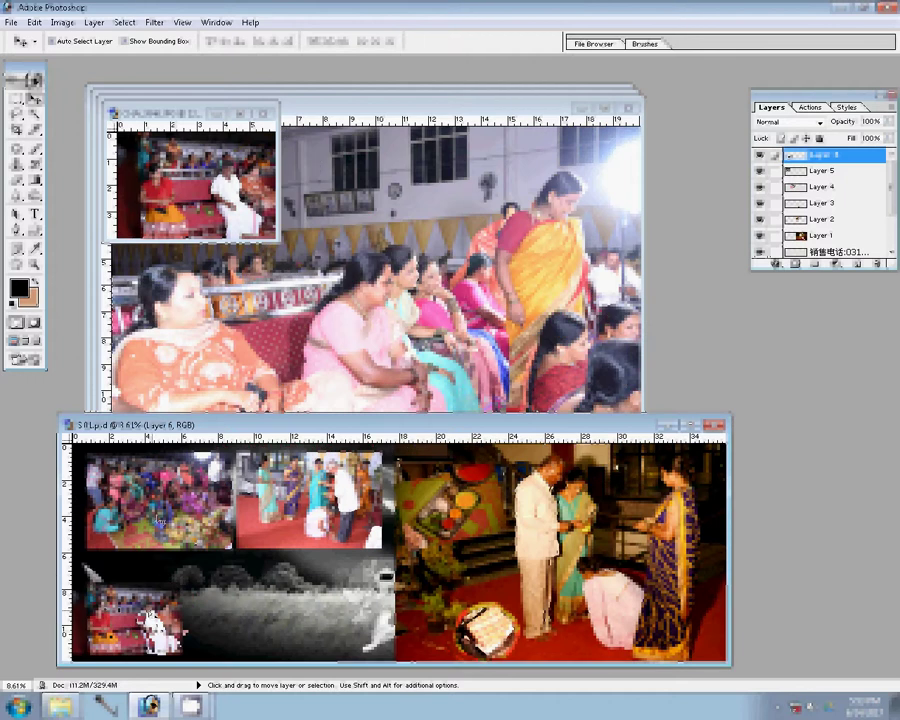
Transform and nudge the top-left photo into position, then drag in the small event photo.
ctrl+click(158, 520)
key(ctrl+t)
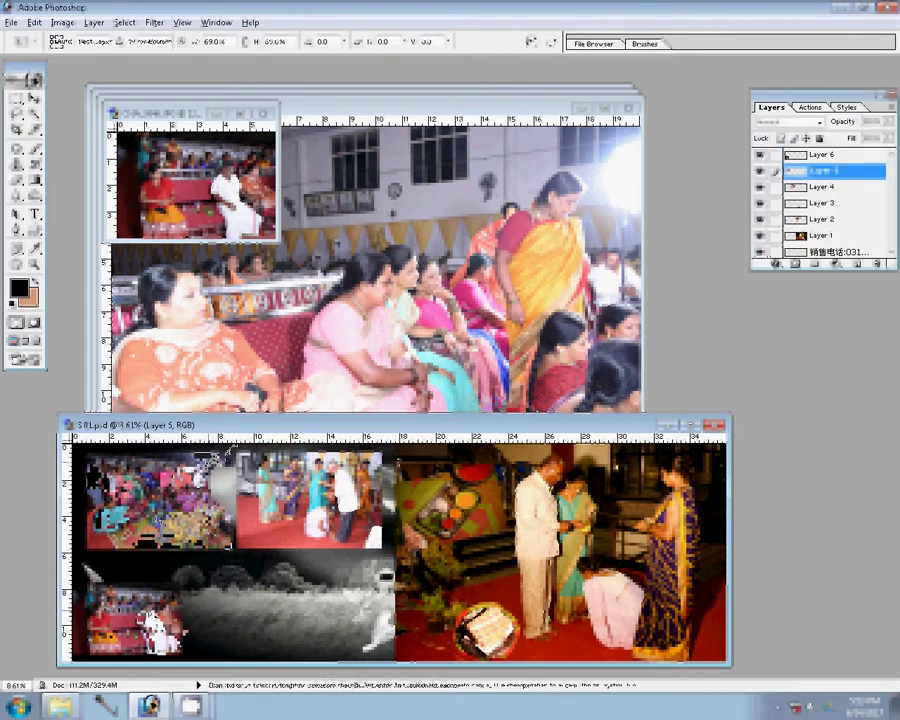
key(Return)
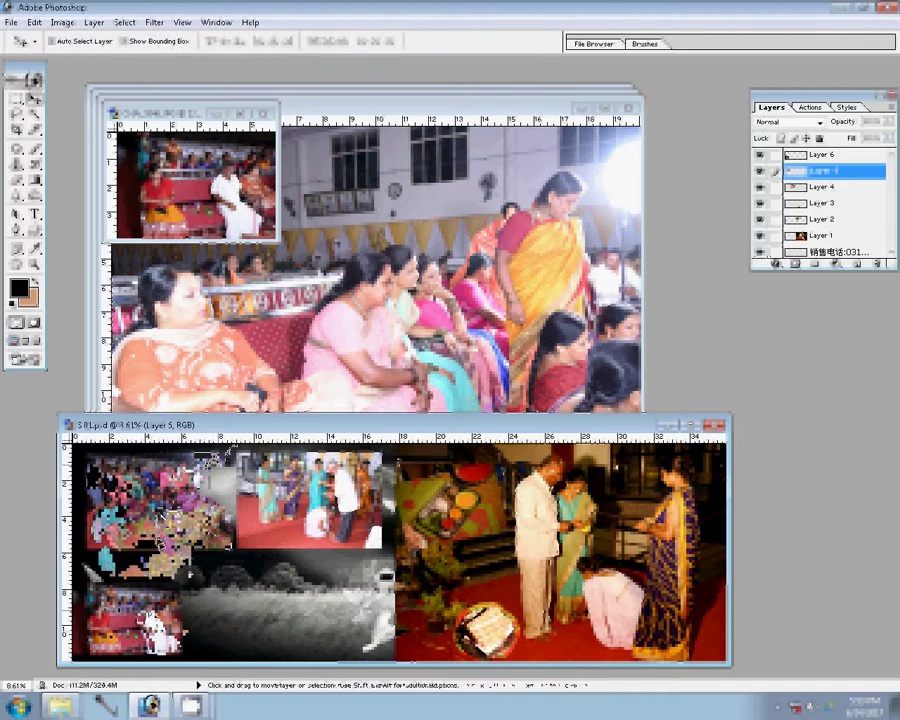
drag(158, 540, 155, 538)
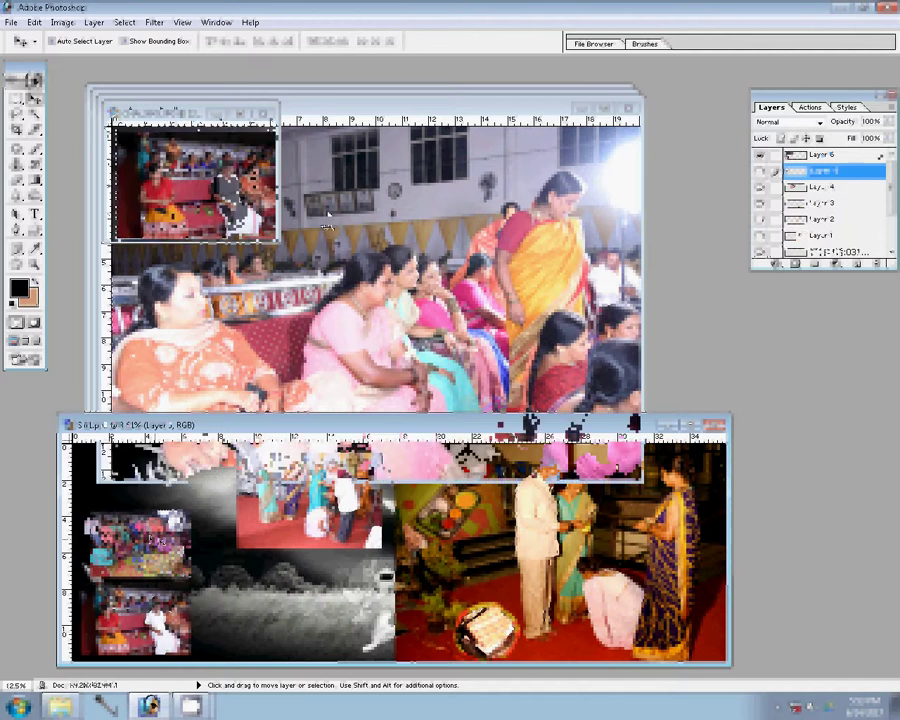
drag(230, 150, 328, 213)
Resize CHA_3842 to 5 inches wide, drag it into the album's left column, and close it.
click(330, 214)
key(ctrl+alt+i)
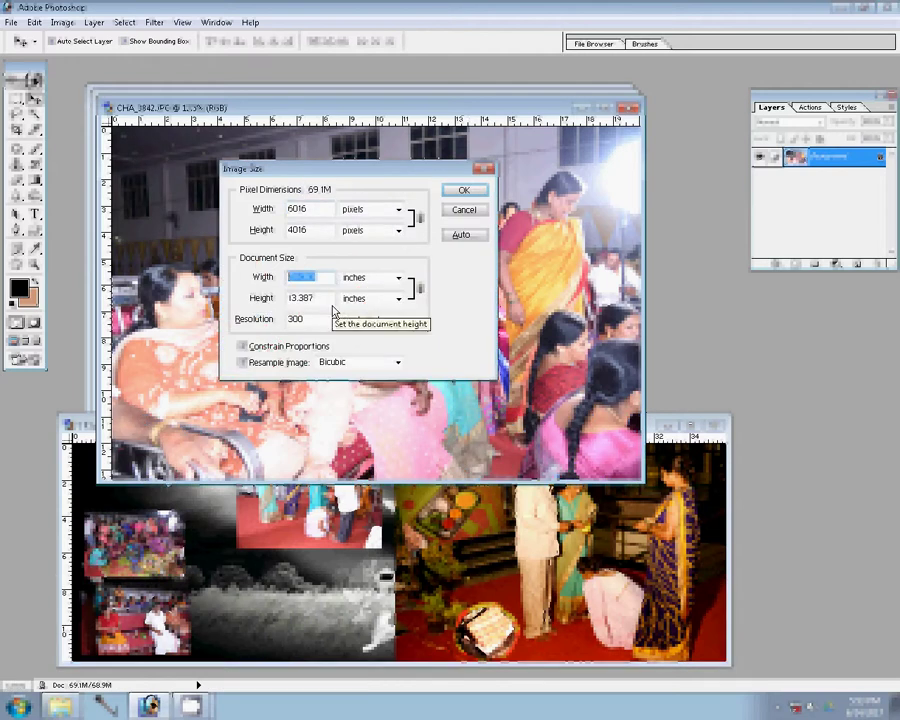
text(5)
key(Return)
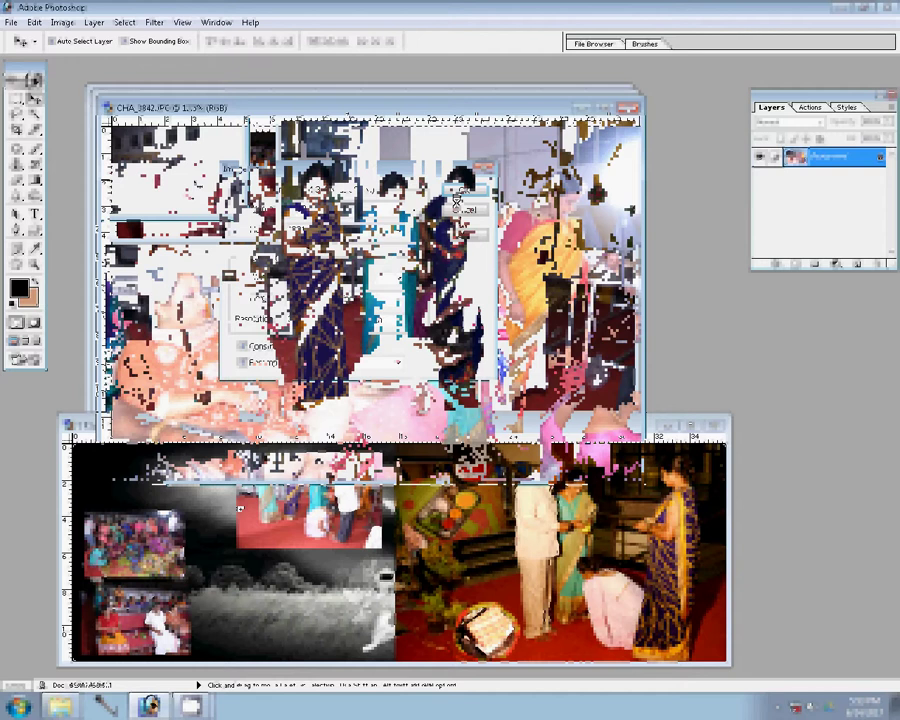
drag(334, 314, 240, 505)
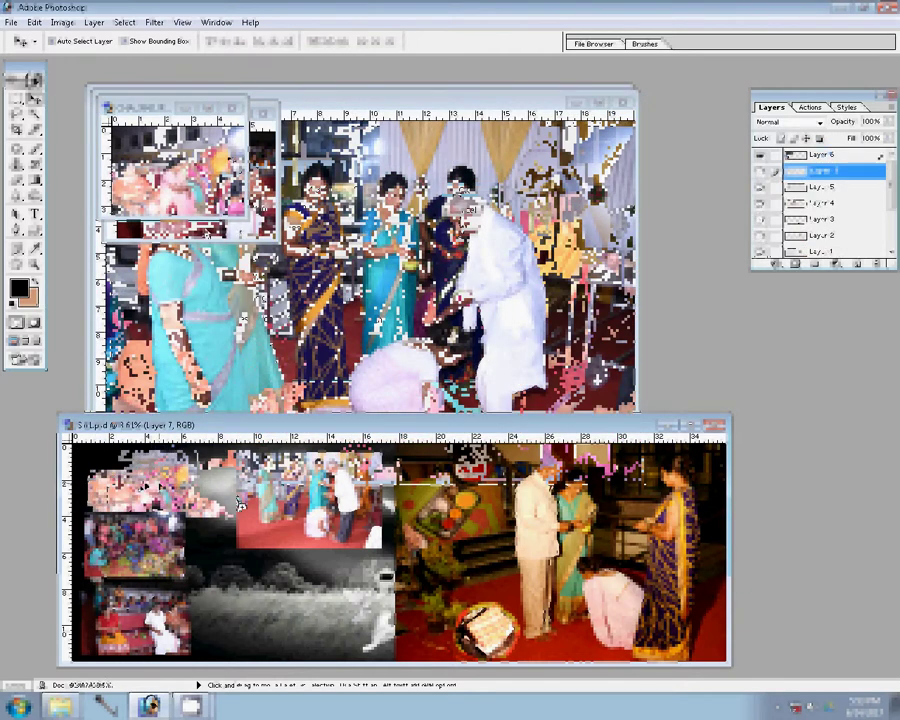
click(280, 213)
key(ctrl+w)
Close the finished source photos, then resize CHA_3837 to 8 inches and place it below the middle photo.
click(453, 274)
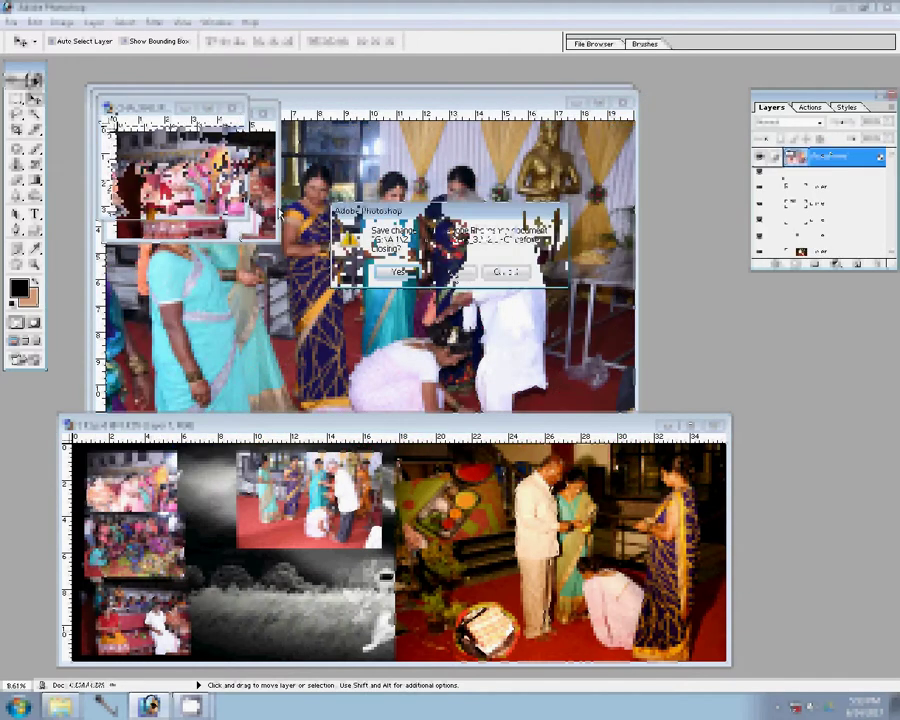
click(272, 113)
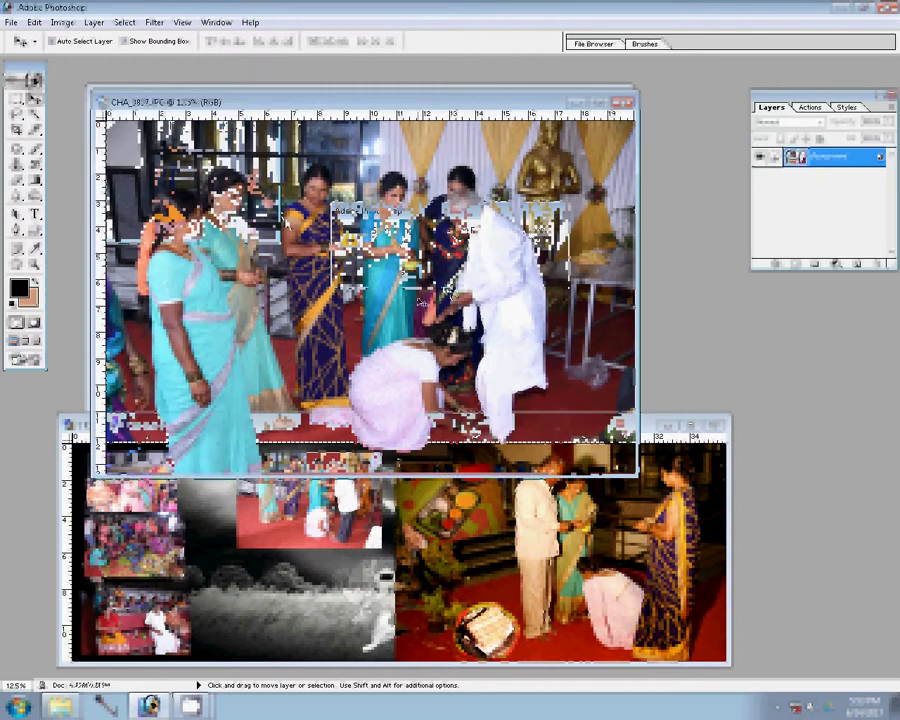
key(ctrl+alt+i)
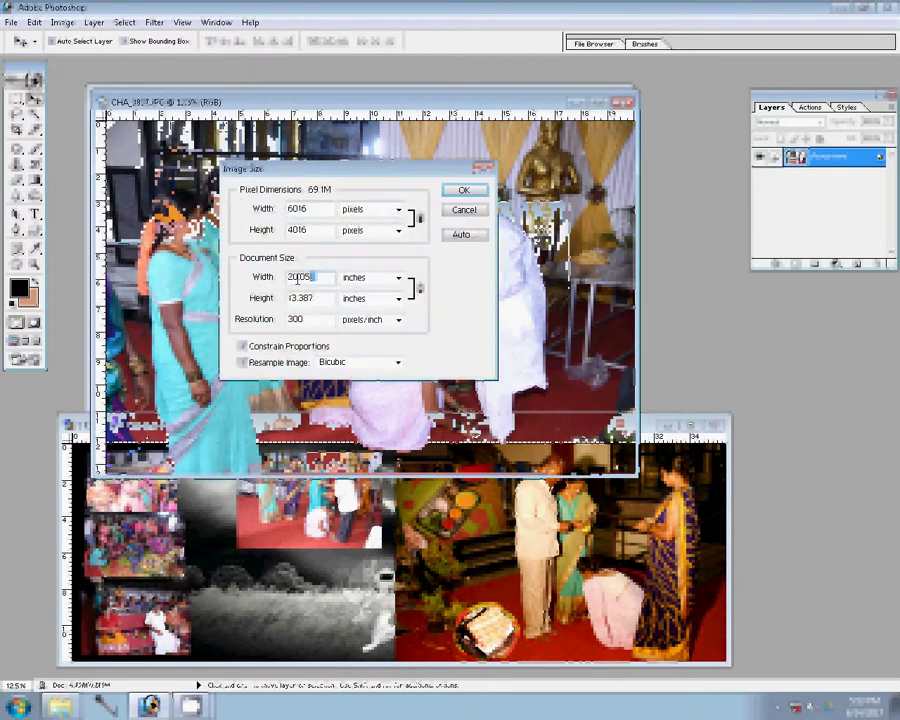
text(8)
click(463, 190)
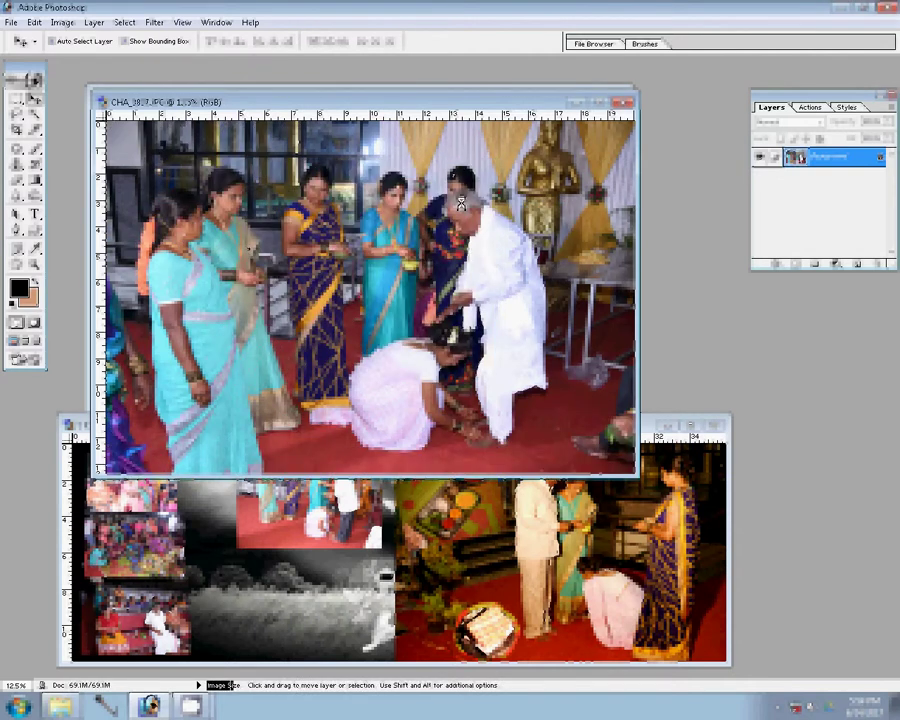
drag(461, 203, 216, 405)
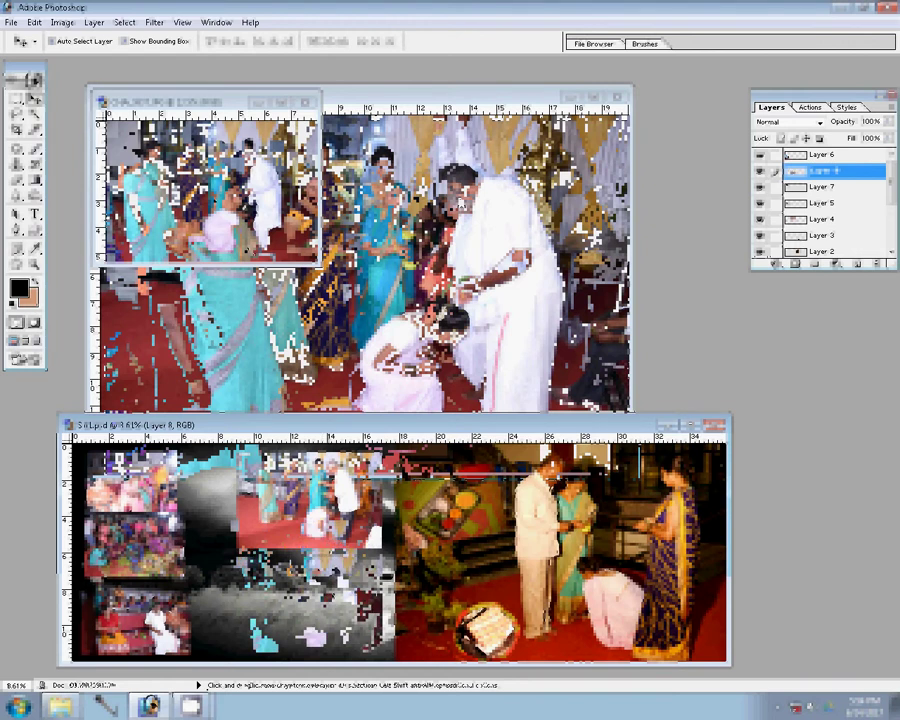
Resize CHA_3836 (width 9000), place it on the album's right half, and tilt it about -4.7°.
click(460, 265)
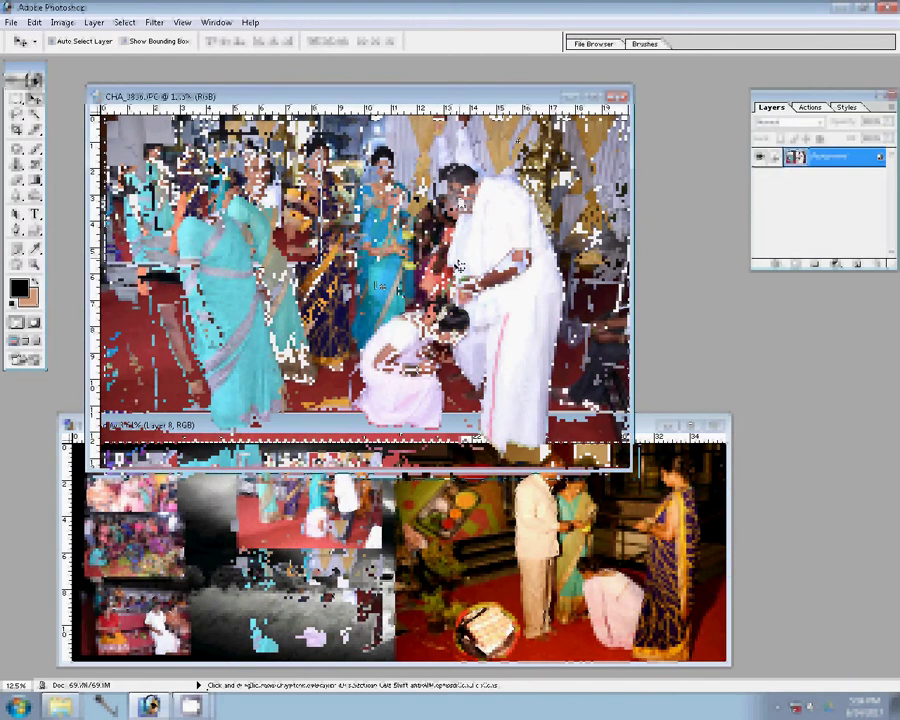
key(ctrl+alt+i)
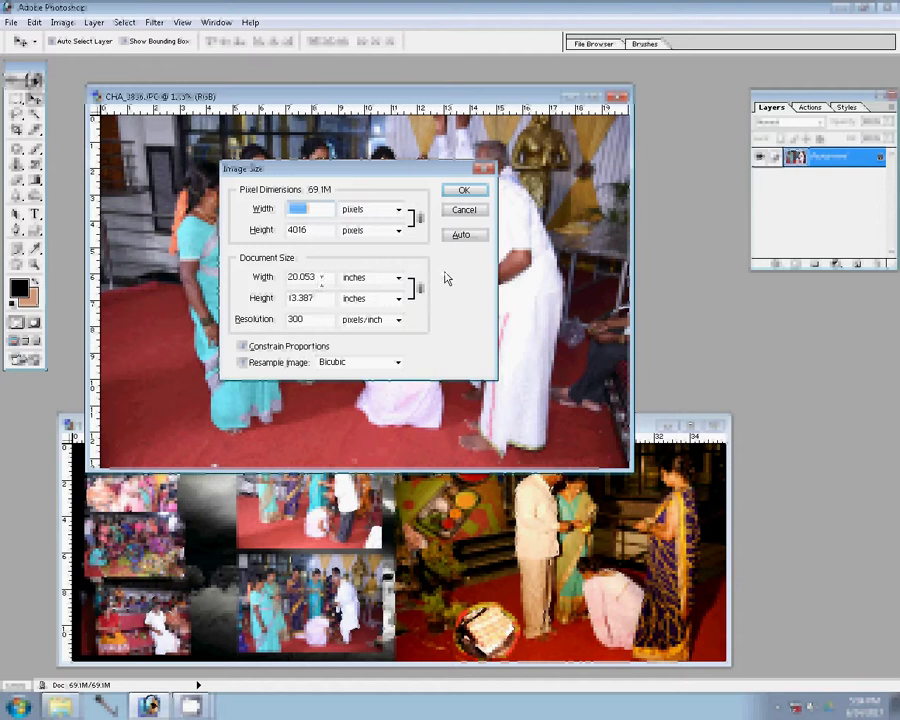
text(9000)
click(461, 190)
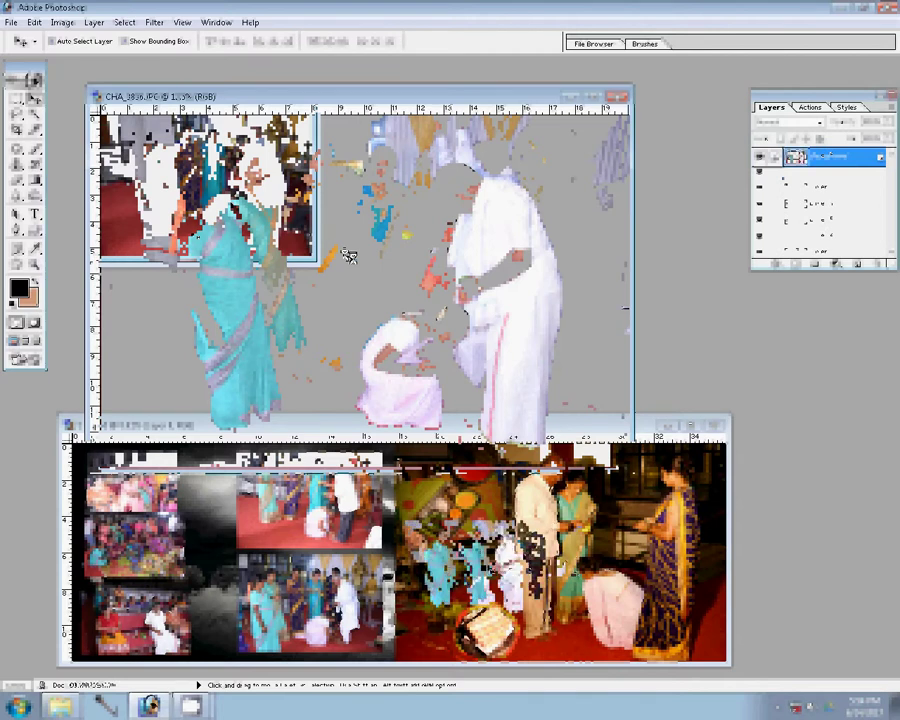
drag(348, 256, 470, 560)
key(ctrl+t)
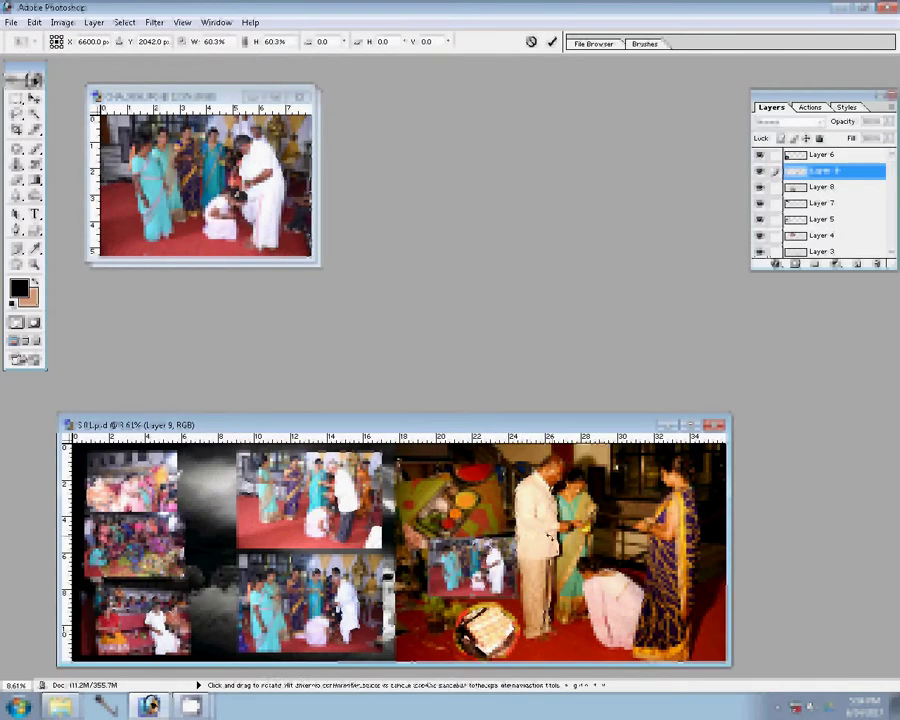
drag(522, 540, 537, 527)
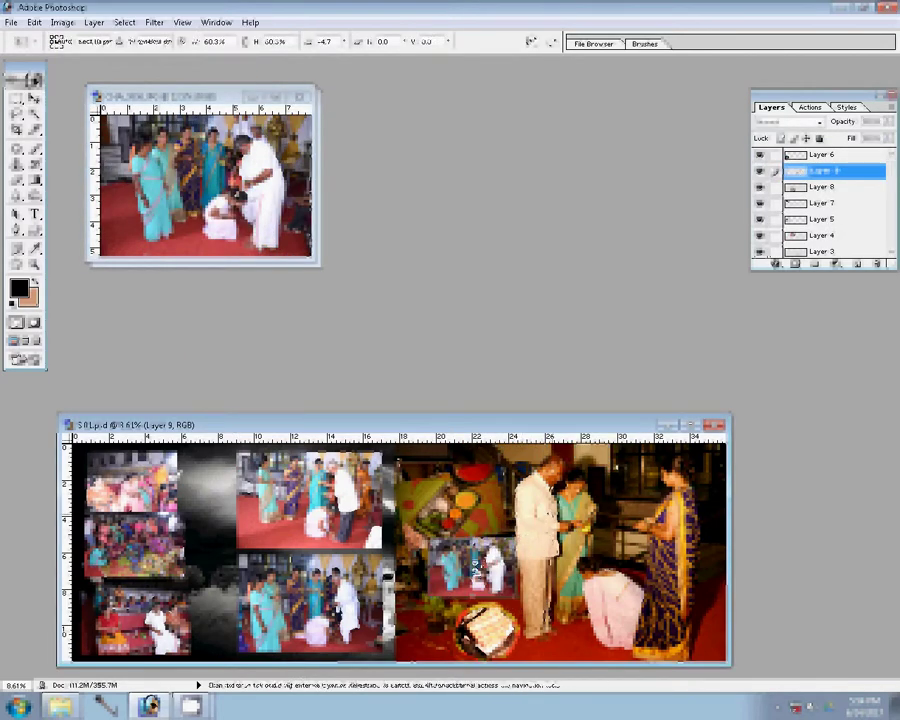
key(Return)
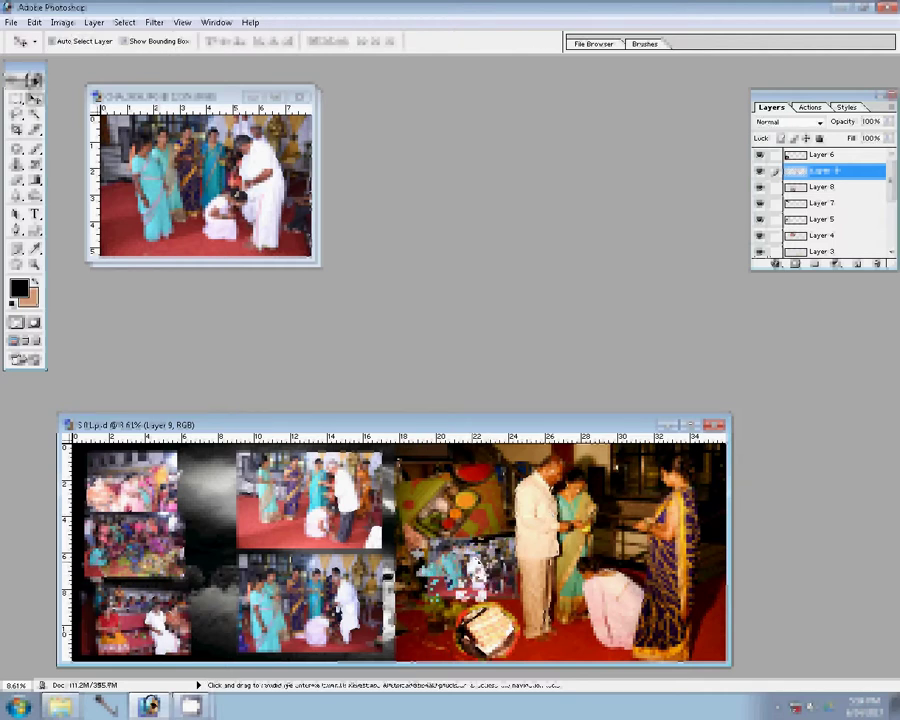
click(200, 170)
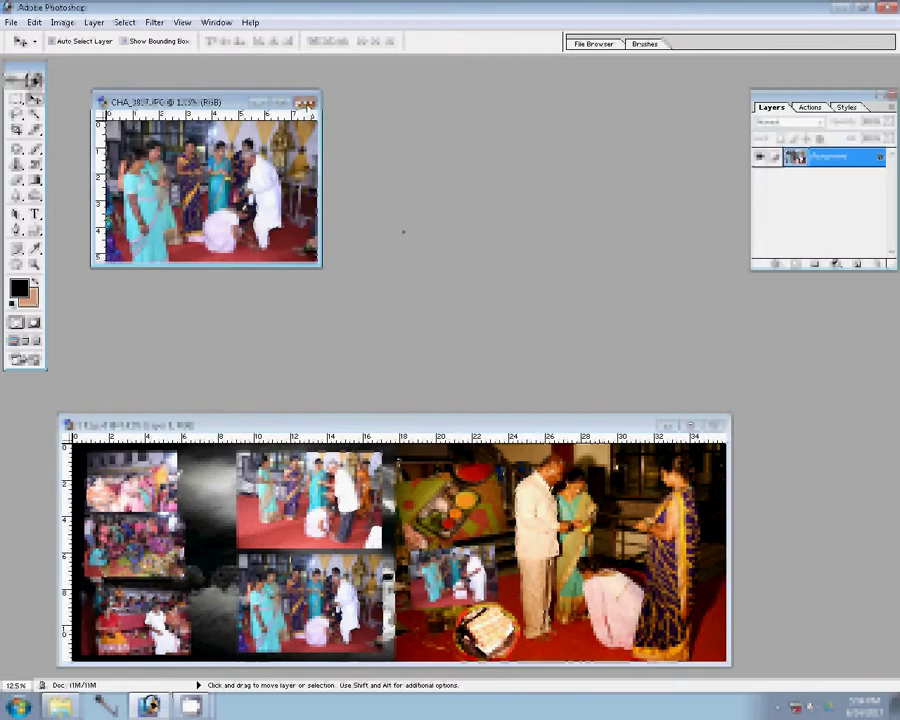
Close the leftover source photo, paste into the album, and shift the top-left pink photo right.
key(ctrl+w)
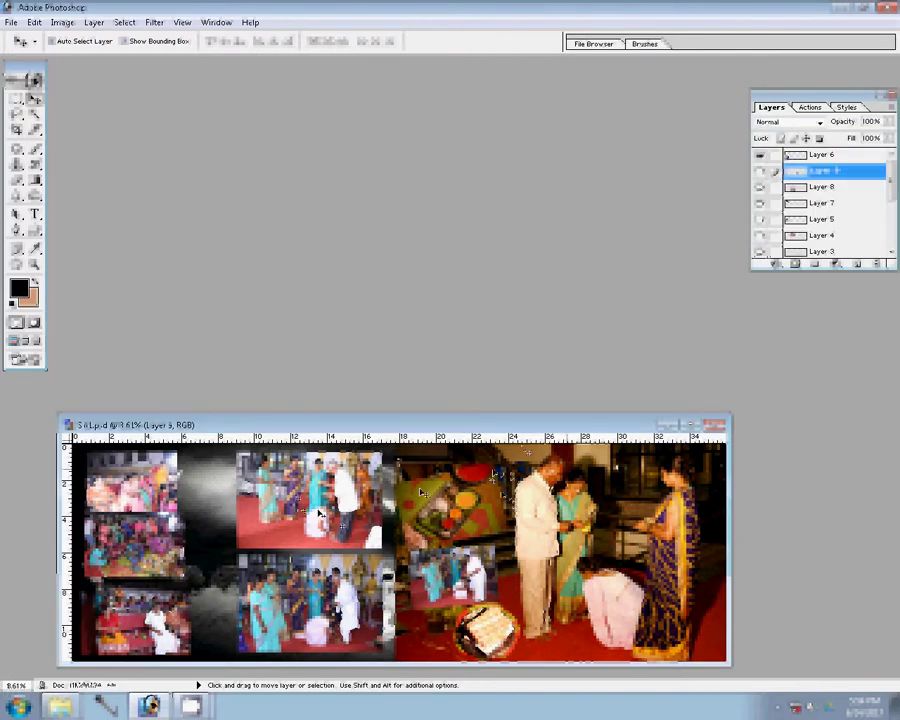
click(158, 476)
key(ctrl+v)
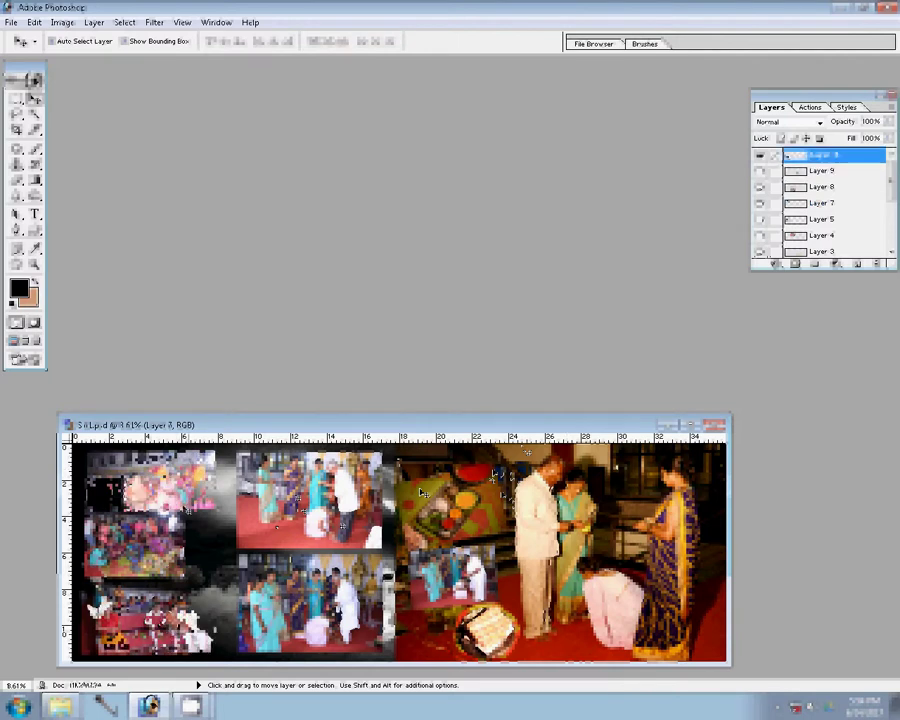
drag(422, 492, 290, 612)
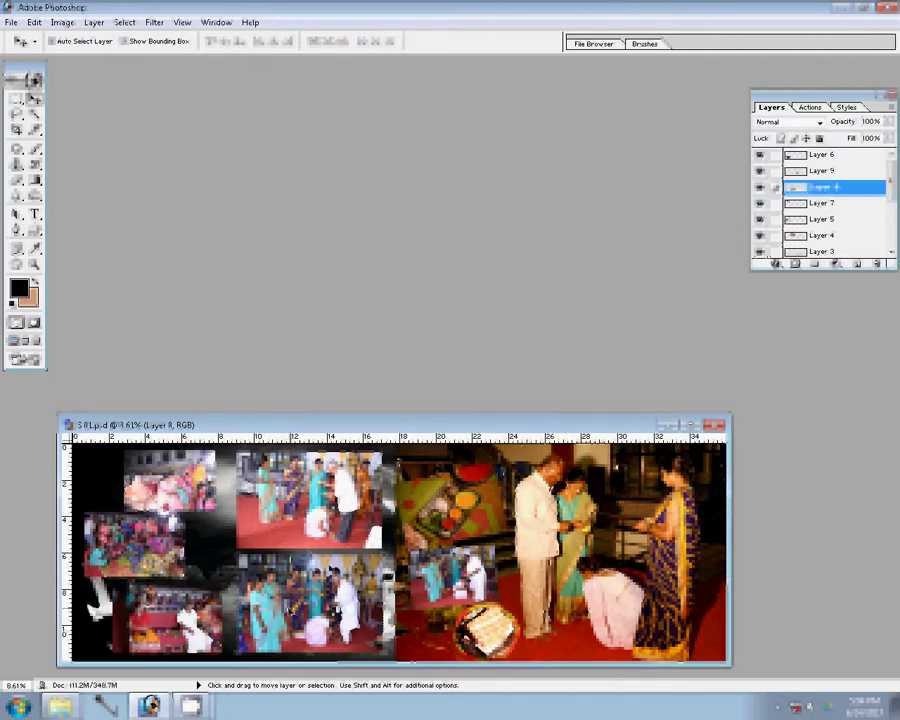
ctrl+click(185, 497)
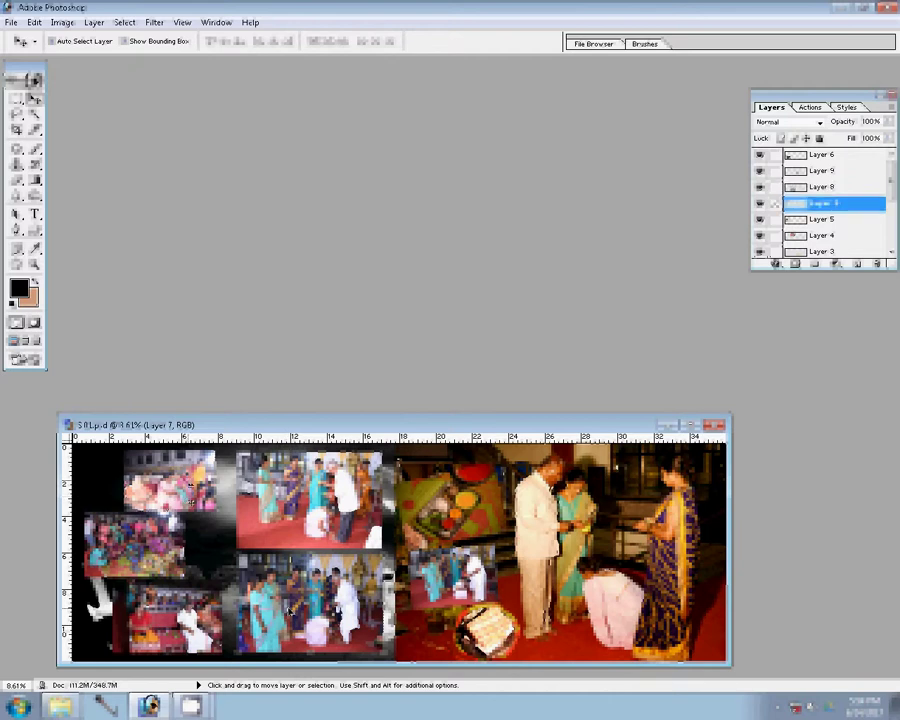
Merge Layer 6, Layer 9 and Layer 8 down into Layer 2.
ctrl+click(322, 498)
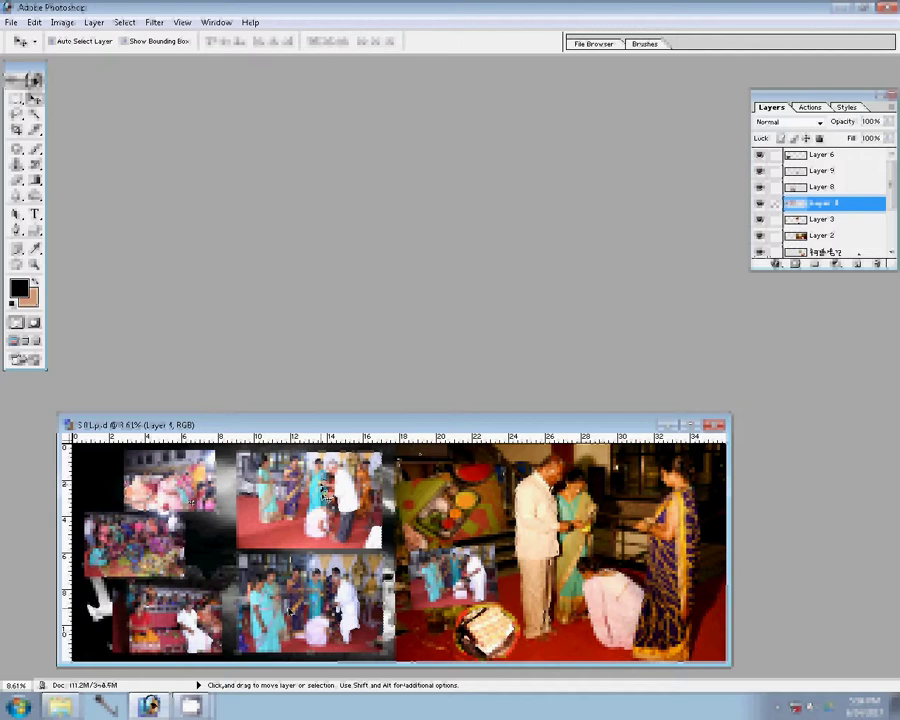
ctrl+click(399, 455)
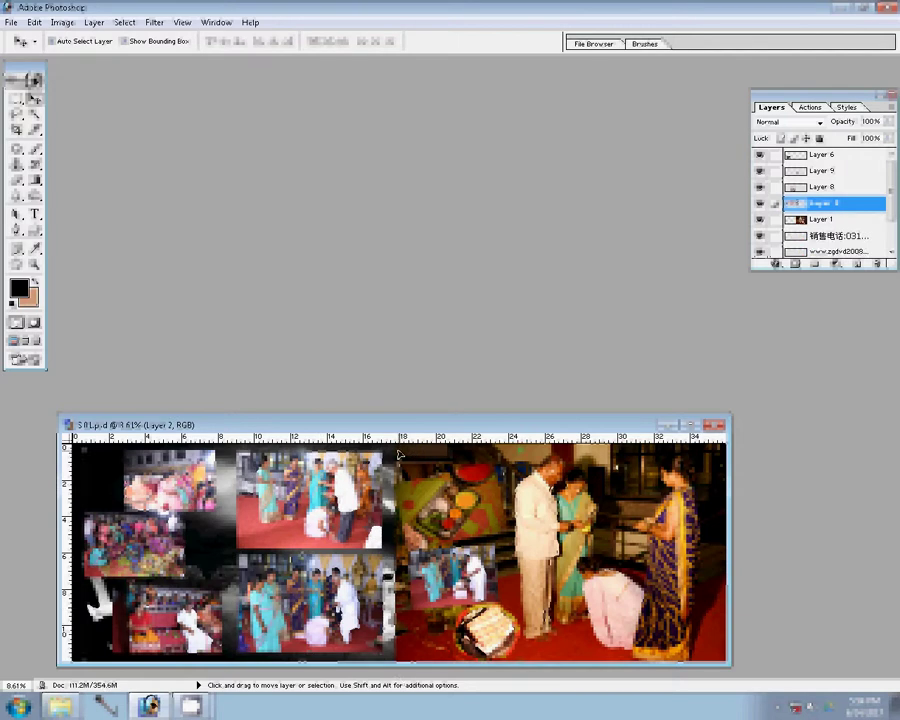
click(828, 157)
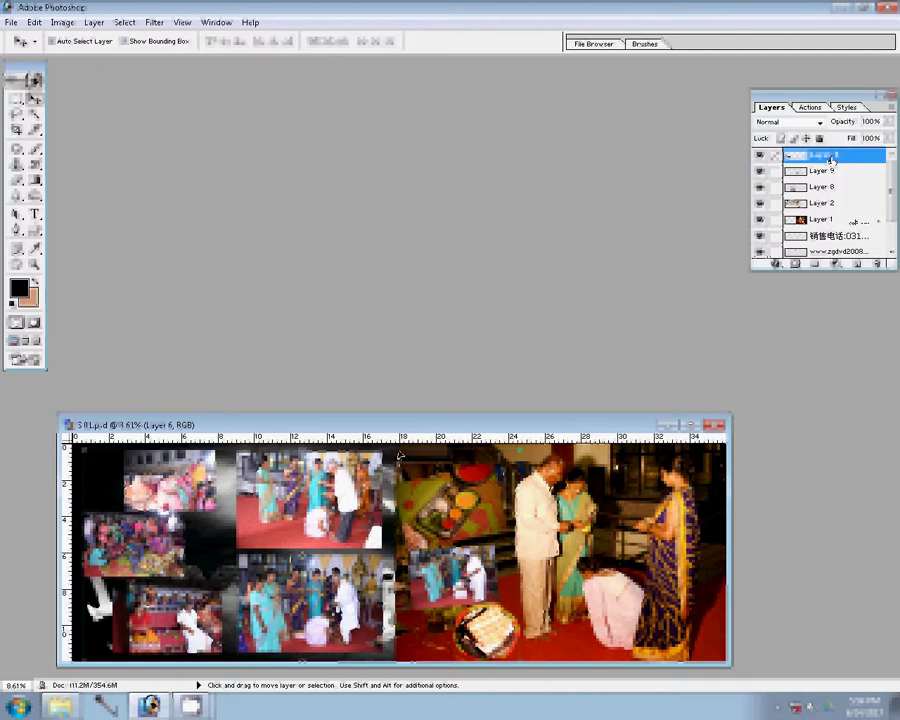
key(ctrl+e)
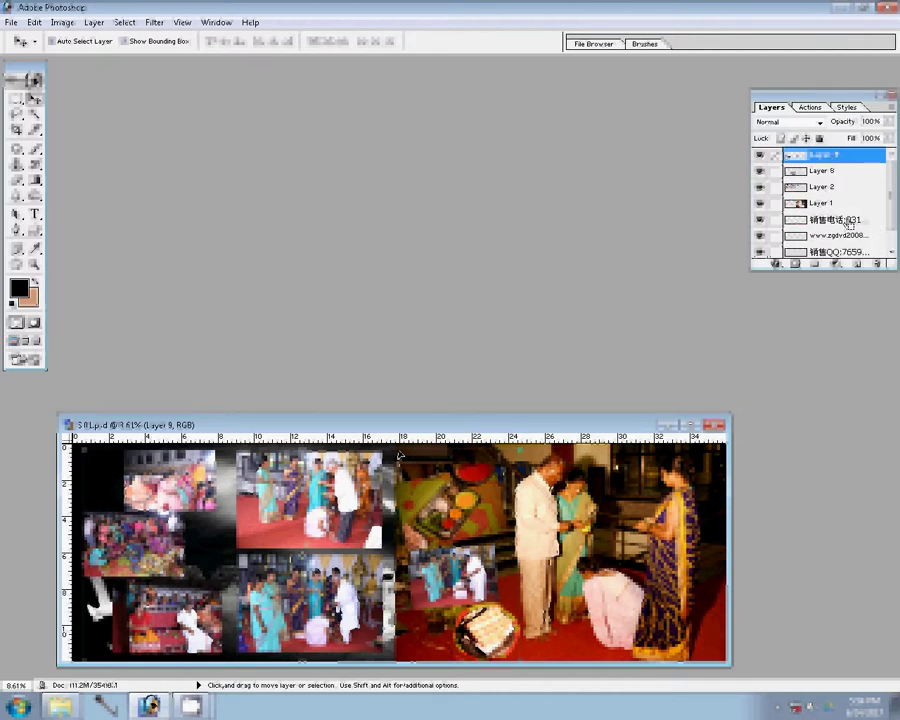
key(ctrl+e)
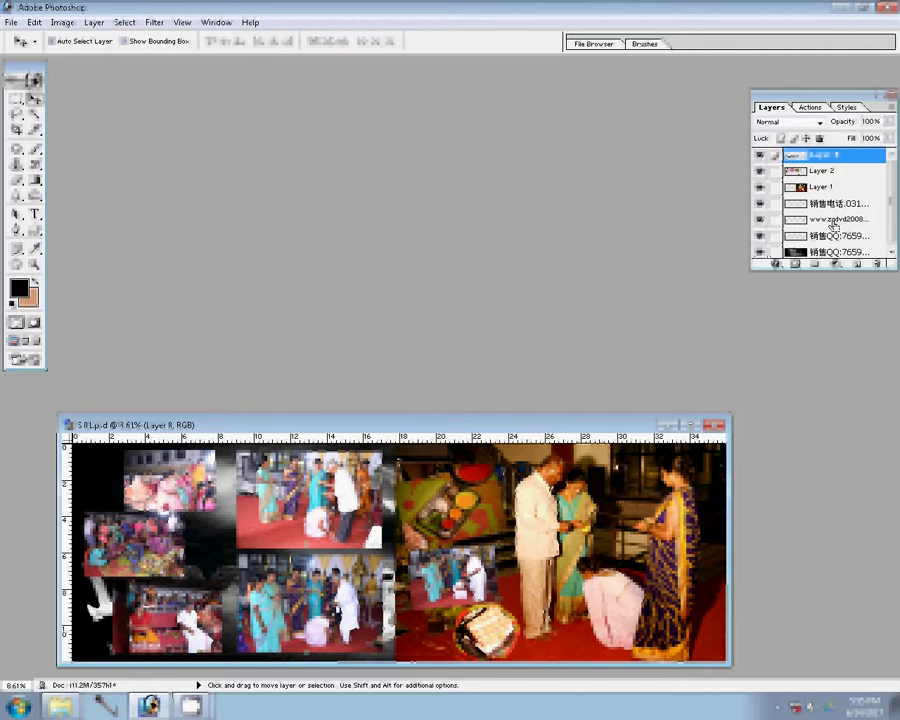
key(ctrl+e)
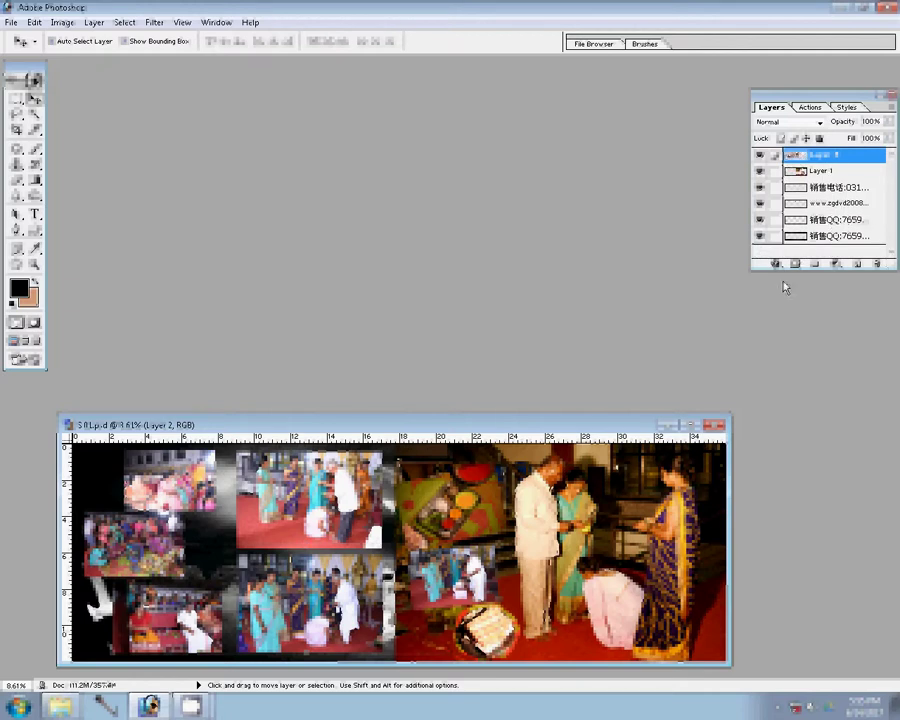
Add a 22 px outside Stroke with Pattern fill type to Layer 2.
click(777, 264)
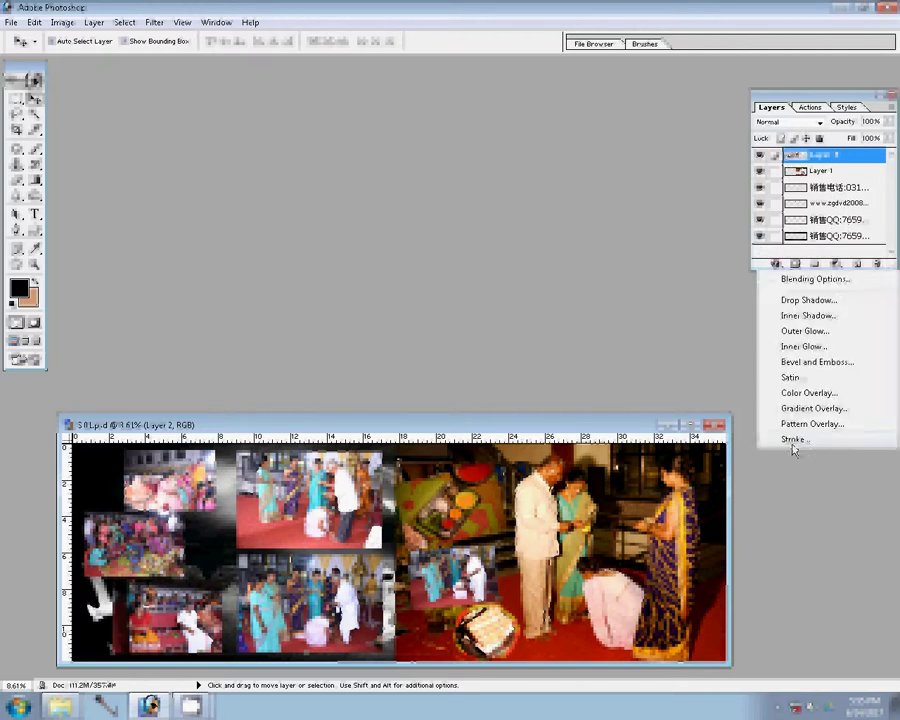
click(450, 337)
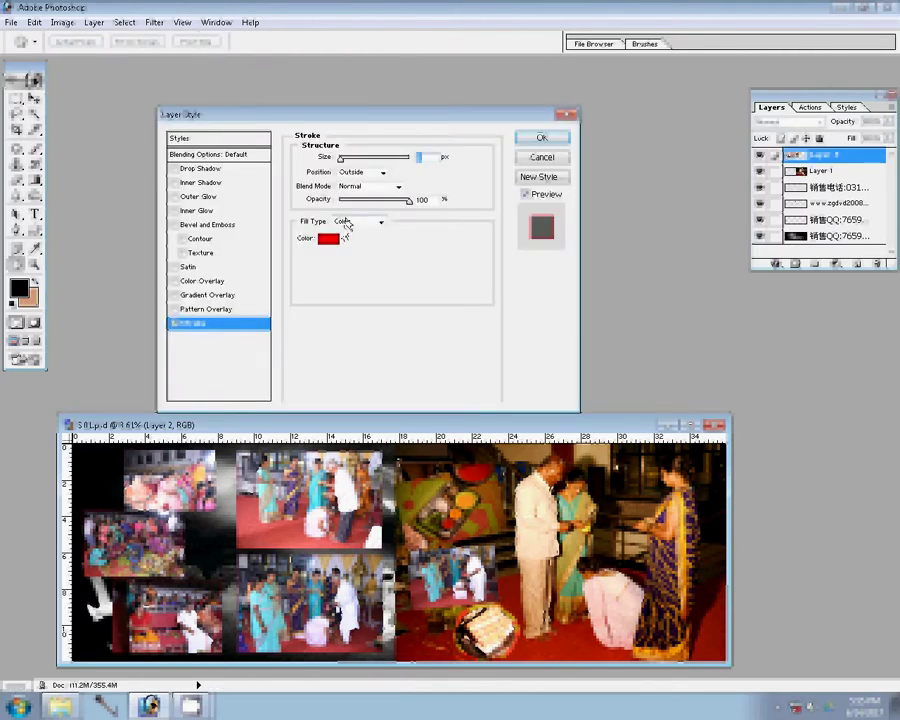
click(345, 222)
click(346, 248)
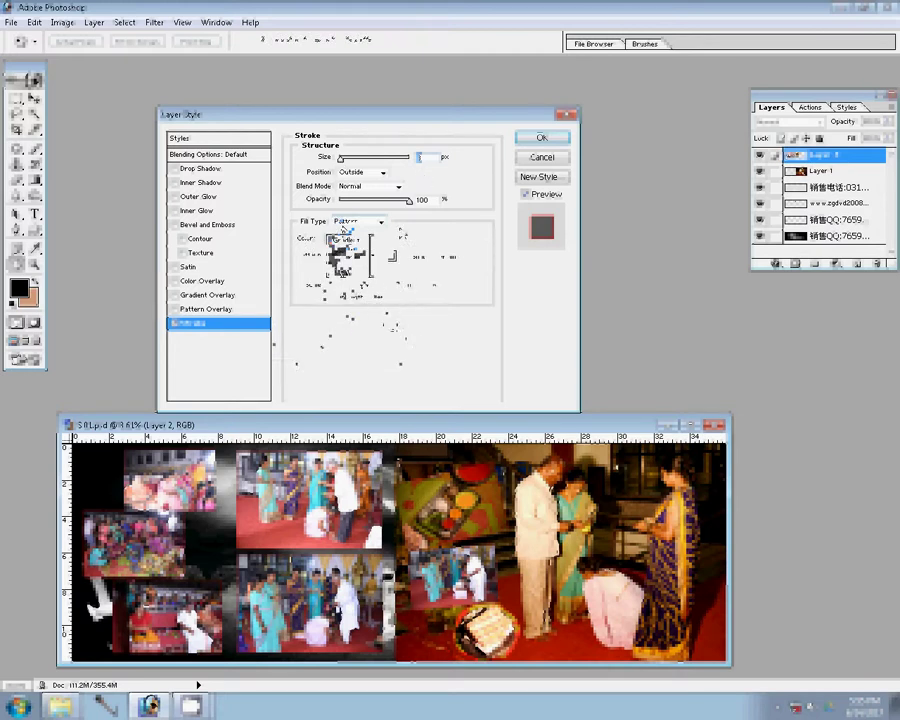
text(22)
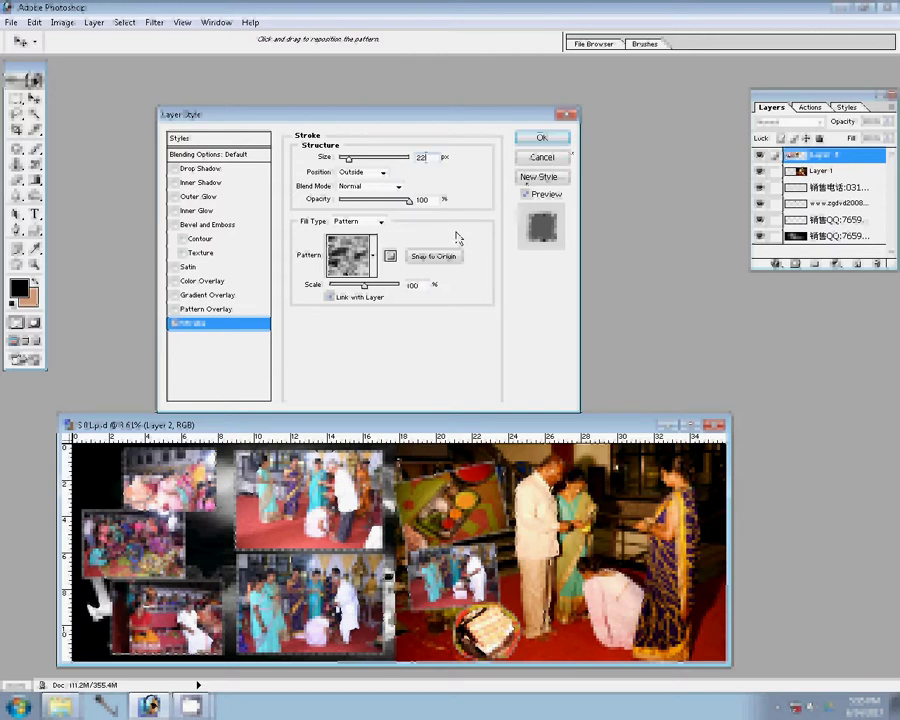
key(Return)
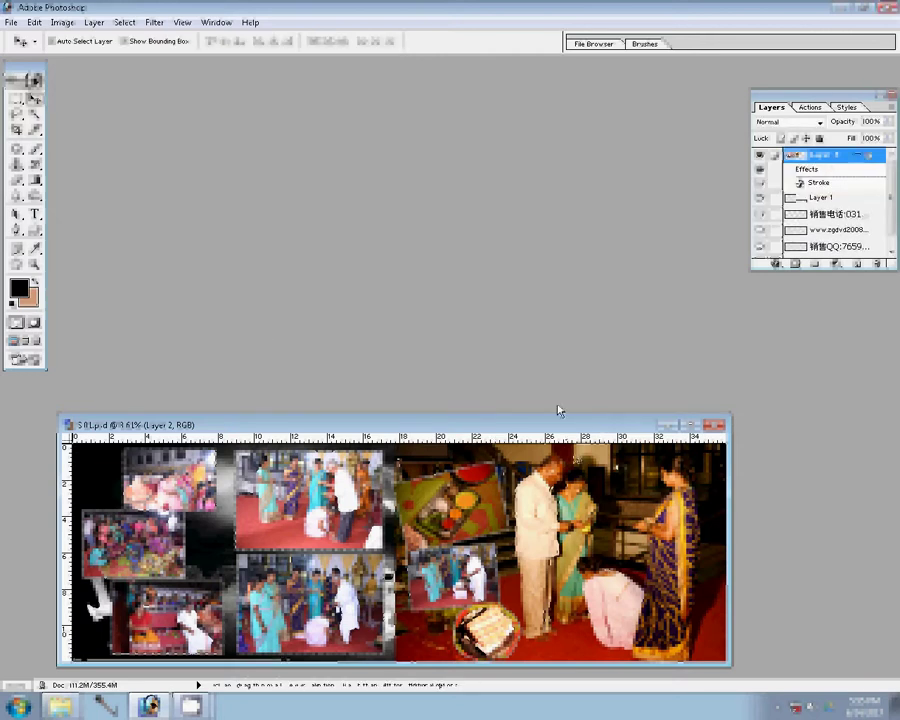
Move the document window up, select Layer 1, and bring up Save As.
drag(558, 425, 580, 324)
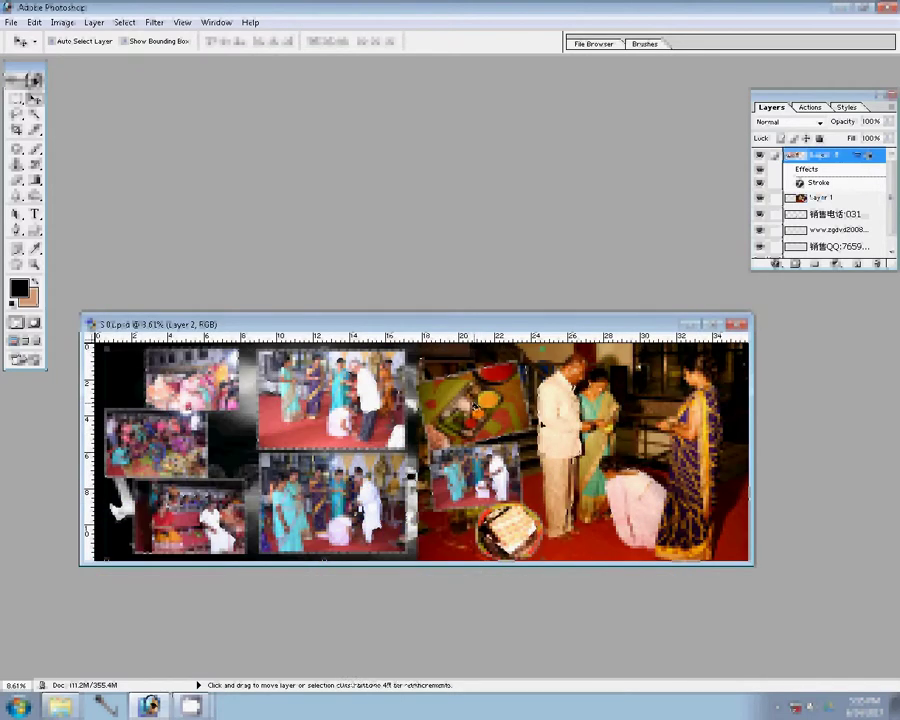
ctrl+click(539, 427)
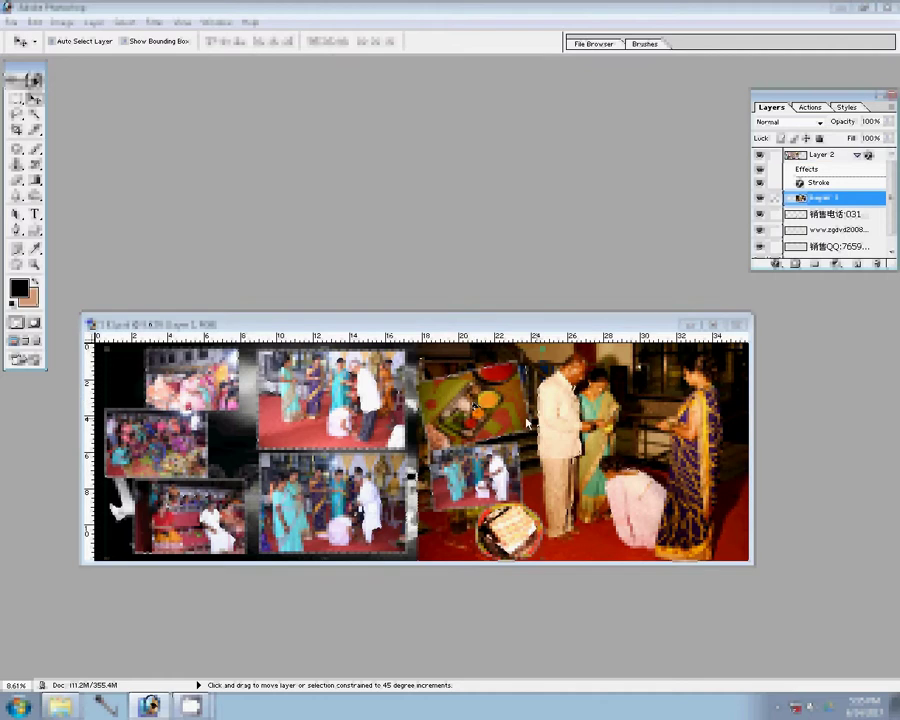
key(ctrl+shift+s)
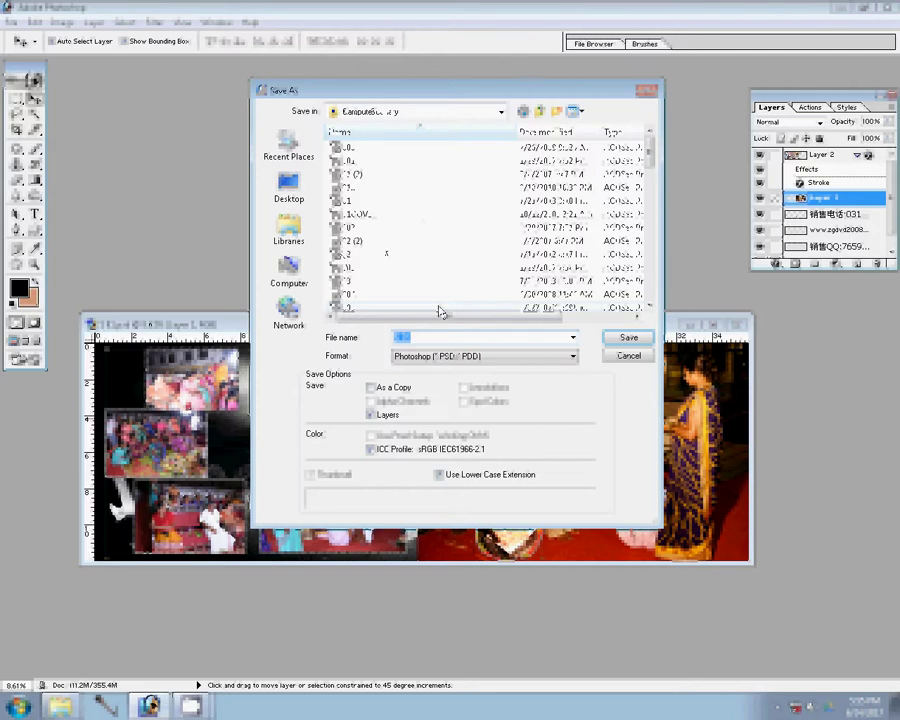
Save the collage as a PSD file in folder 00 on Local Disk (C:) under a new name.
click(289, 268)
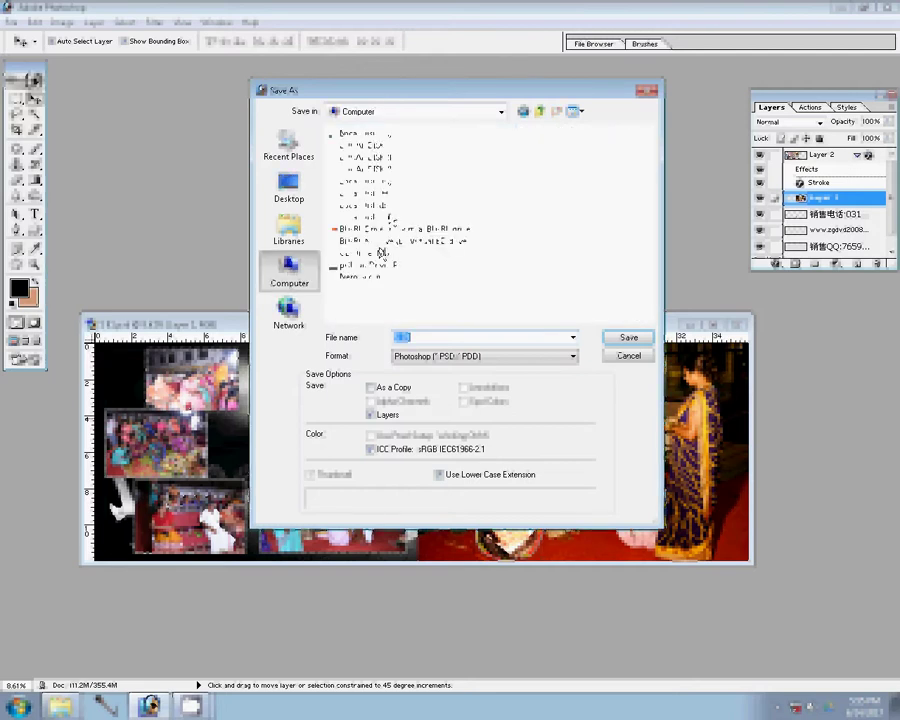
double_click(381, 254)
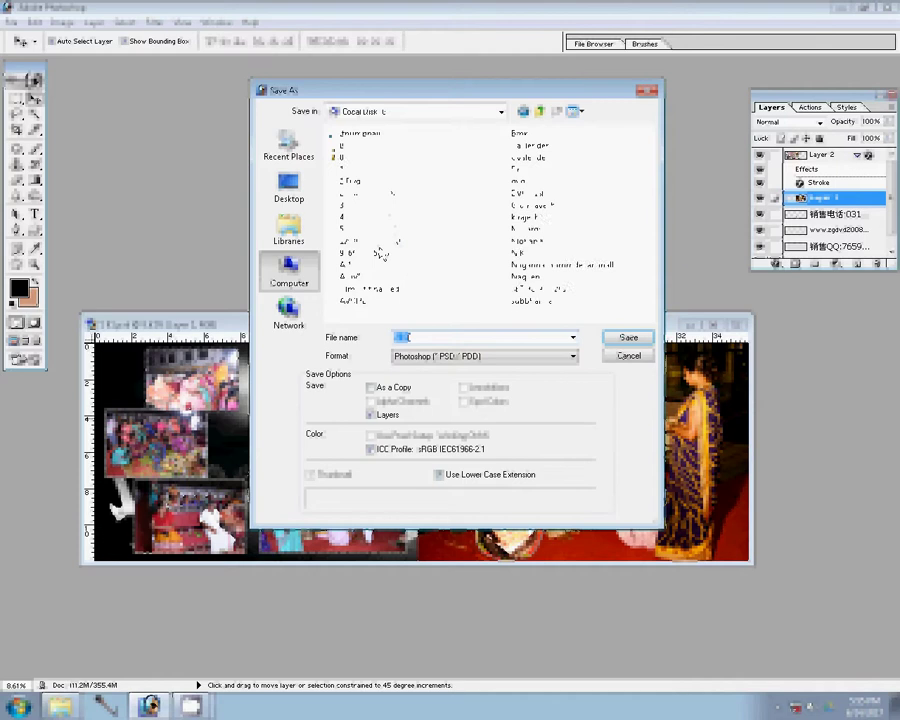
double_click(381, 254)
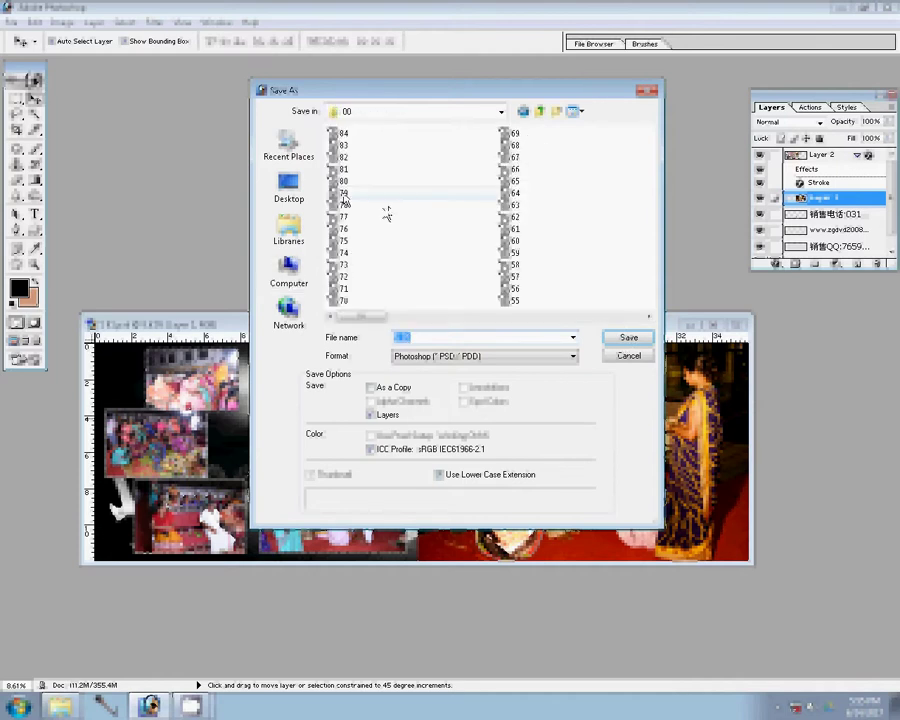
text(8)
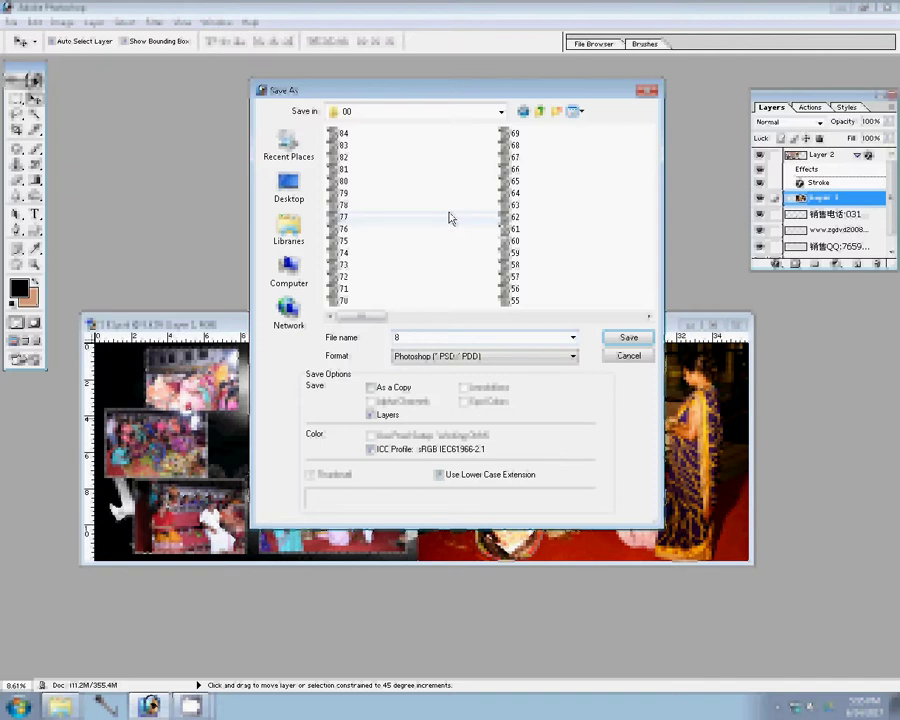
text(5)
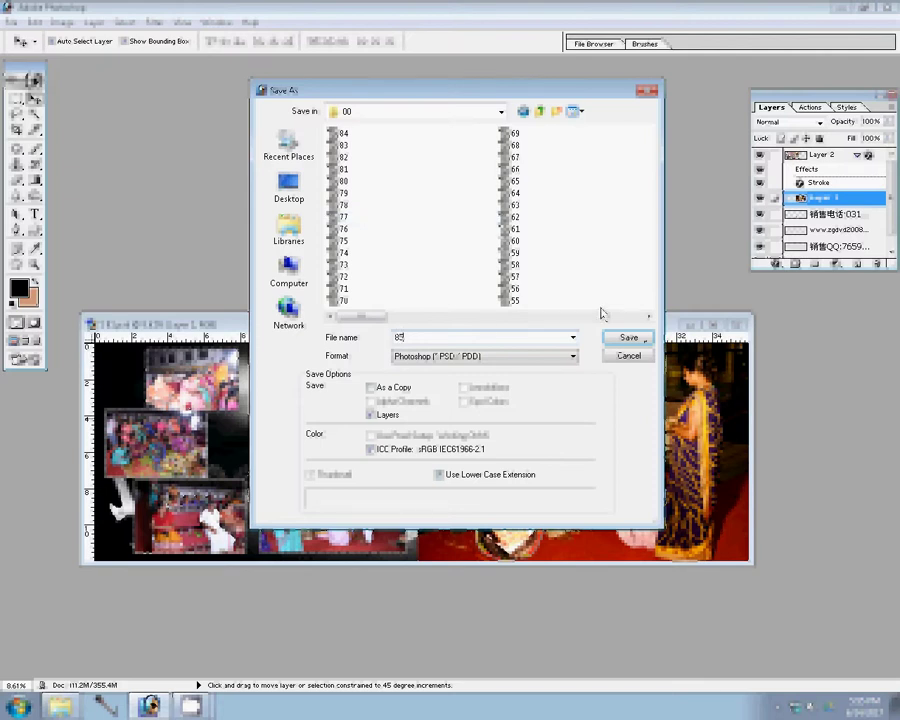
key(Return)
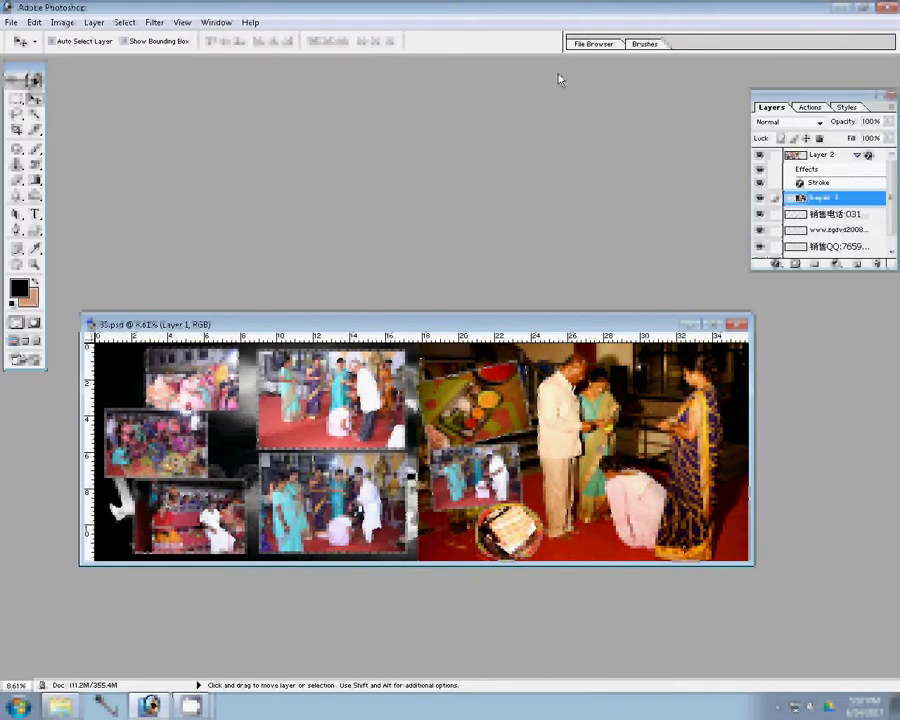
Close 35.psd and move the used 106ND750 photos into the Delete folder.
key(ctrl+w)
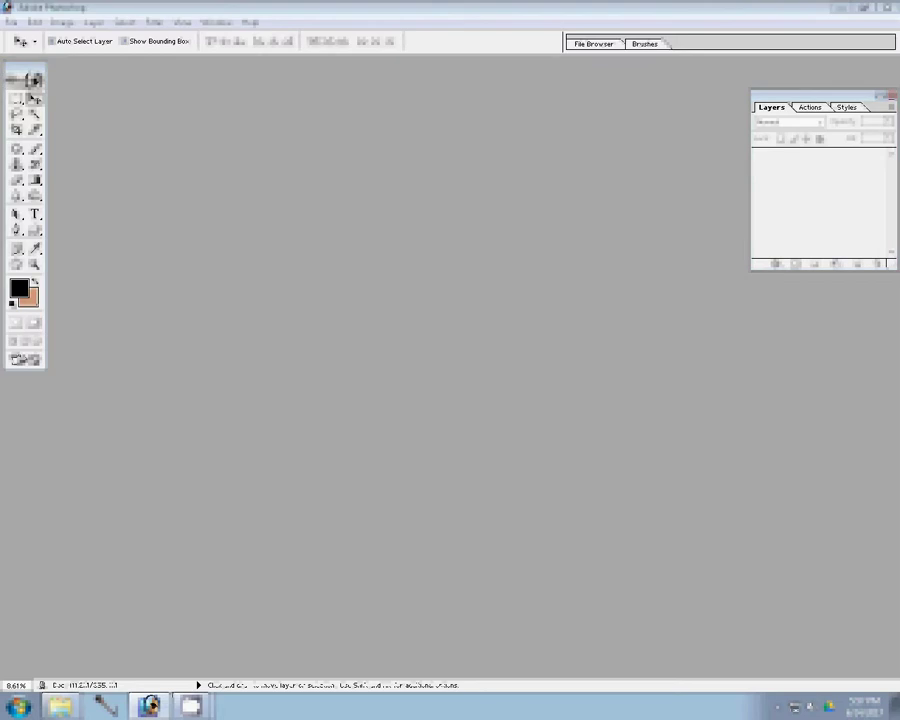
key(ctrl+o)
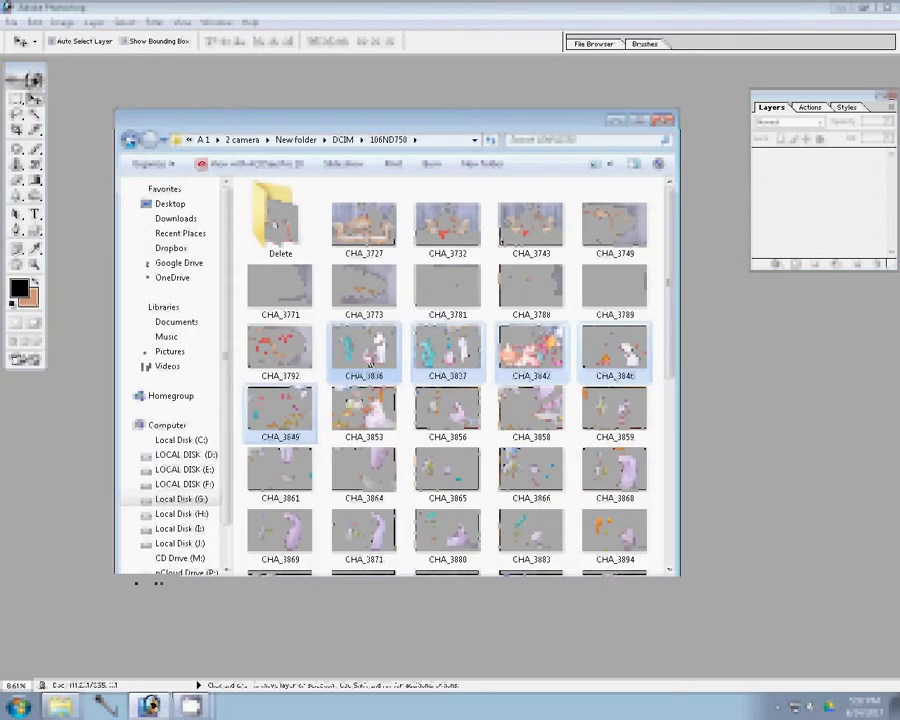
mouse_move(368, 362)
mouse_down()
mouse_move(282, 245)
mouse_move(323, 364)
mouse_up()
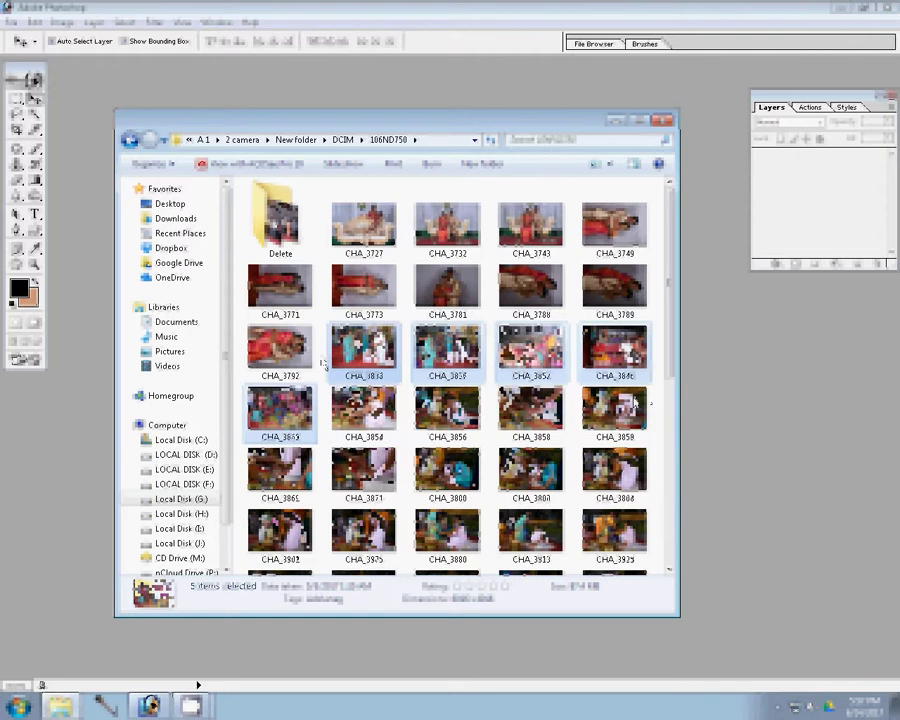
click(765, 428)
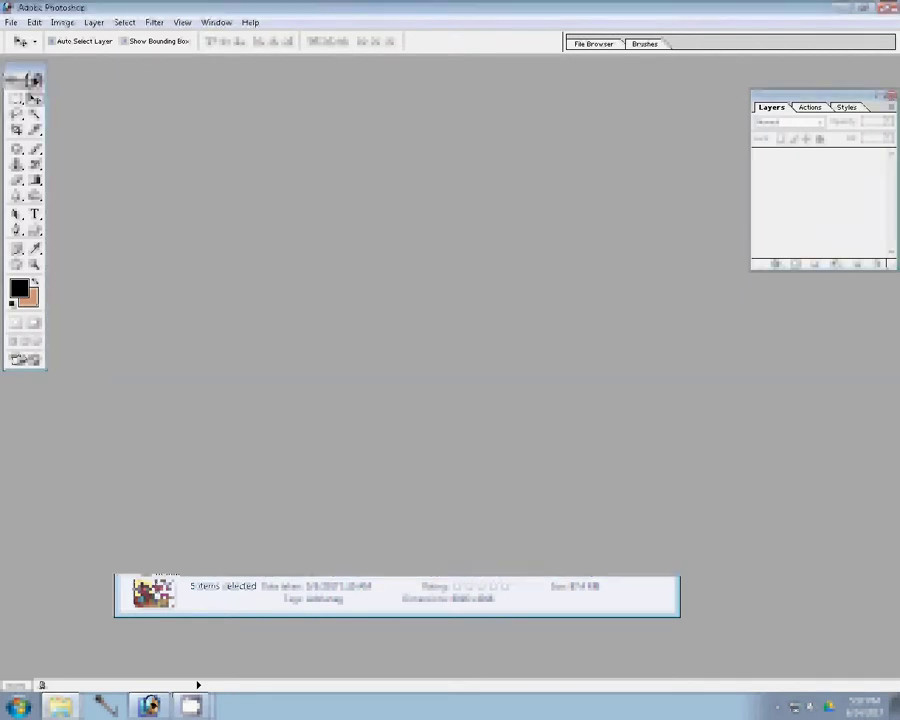